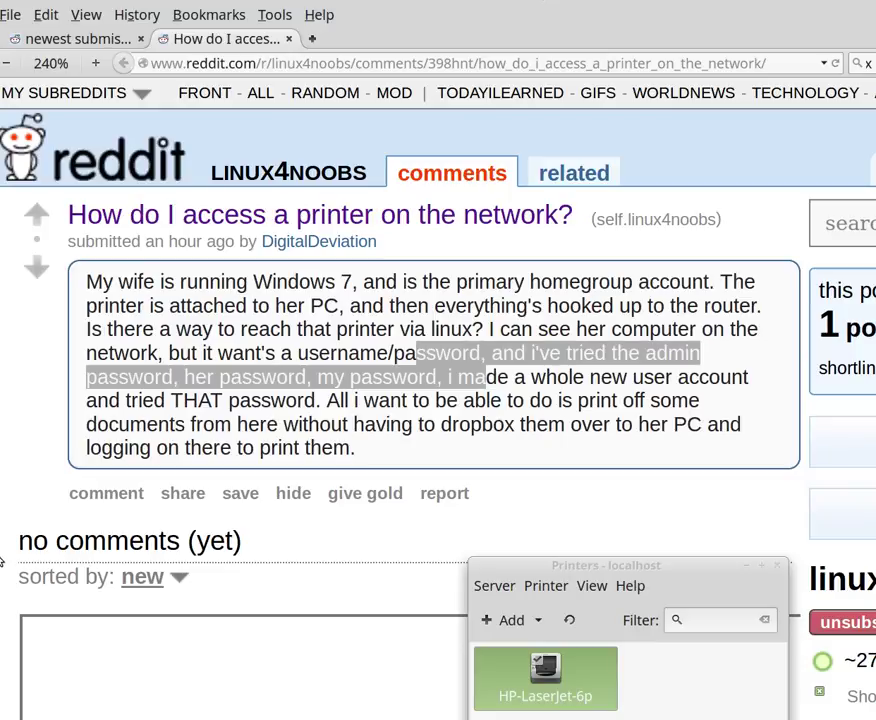
Step: Raise the Reddit post about accessing a network printer above the Printers window
{"action": "left_click", "coordinate": [263, 300]}
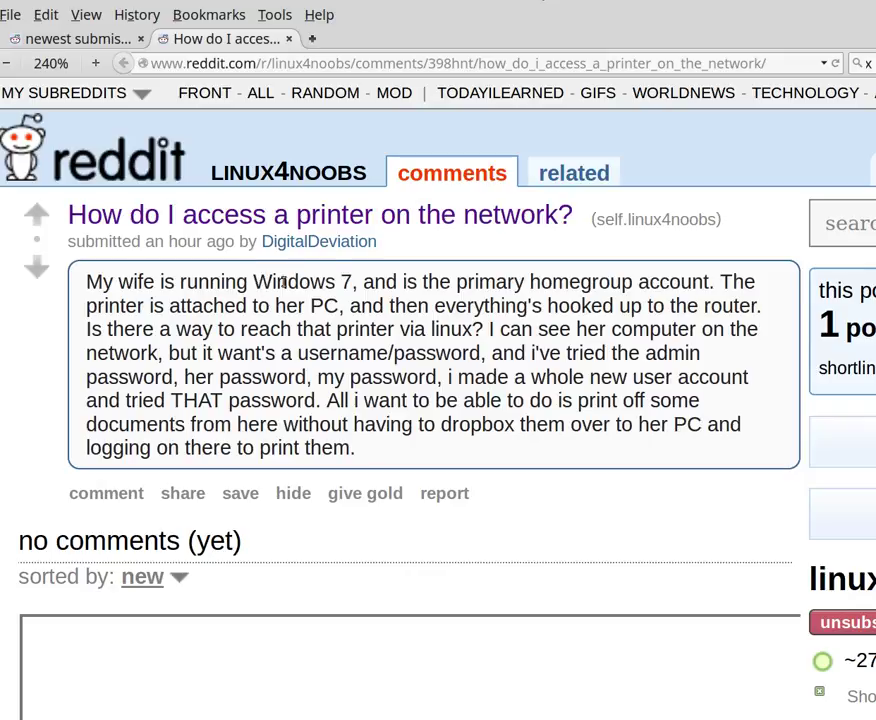
{"action": "left_click_drag", "start_coordinate": [253, 283], "coordinate": [343, 291]}
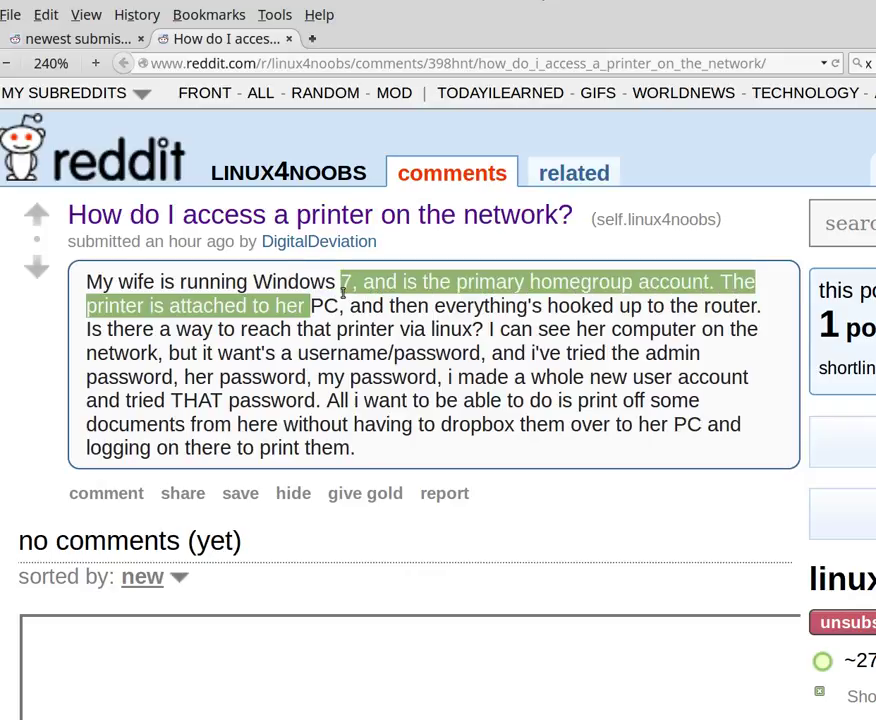
{"action": "left_click", "coordinate": [461, 350]}
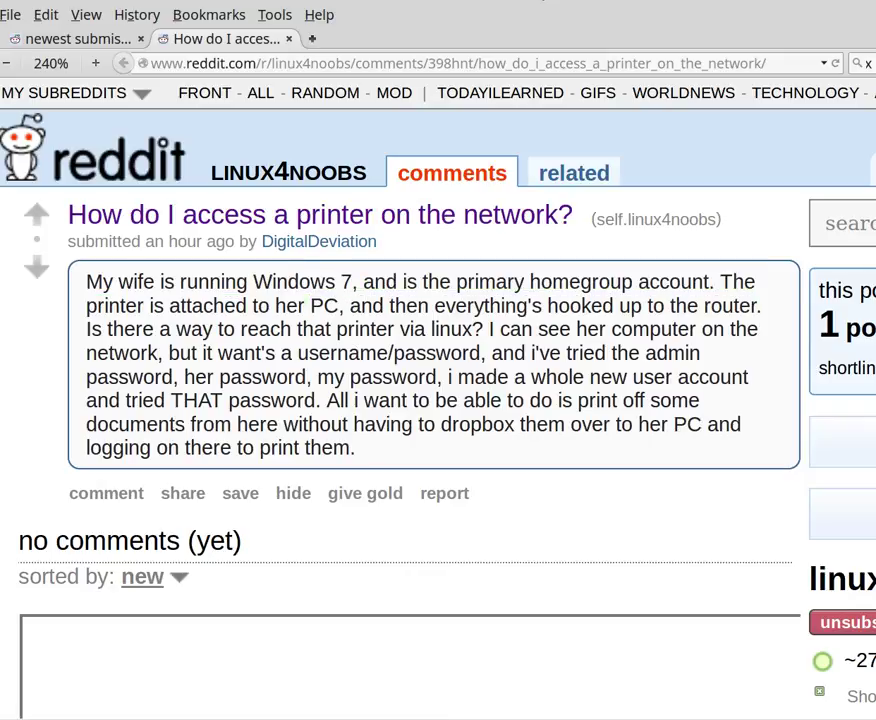
Step: Launch Printers from the Whisker Menu's System category and move its window up
{"action": "left_click", "coordinate": [20, 716]}
{"action": "left_click", "coordinate": [57, 634]}
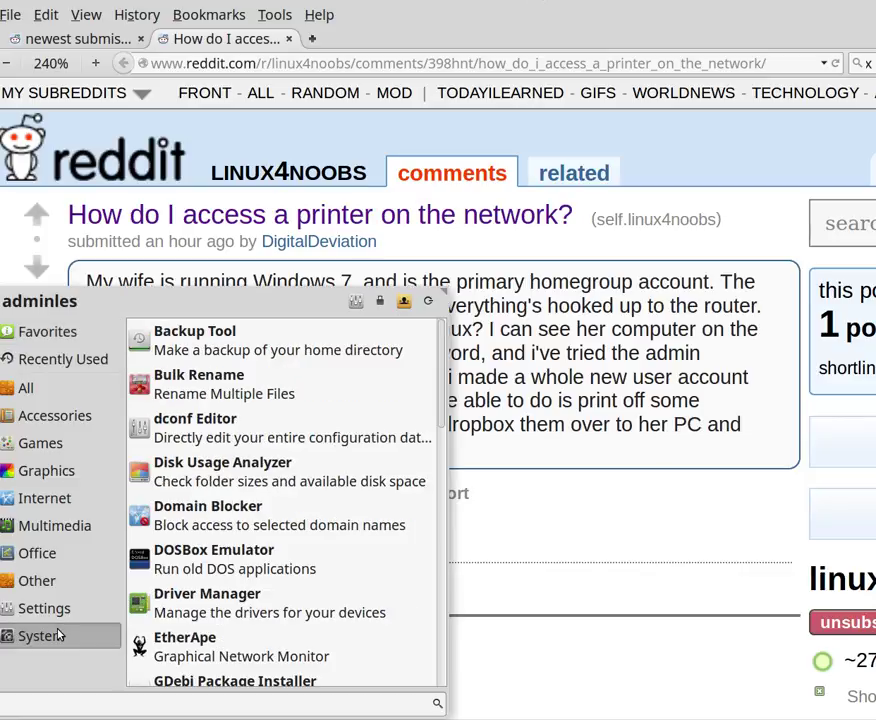
{"action": "scroll", "coordinate": [207, 580], "scroll_direction": "down", "scroll_amount": 5}
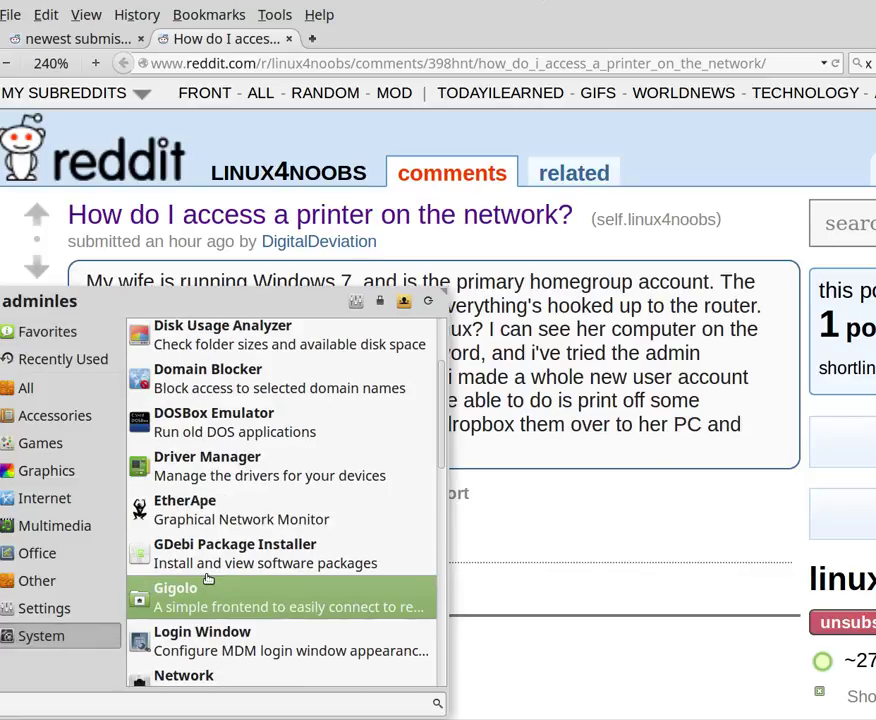
{"action": "scroll", "coordinate": [207, 580], "scroll_direction": "down", "scroll_amount": 3}
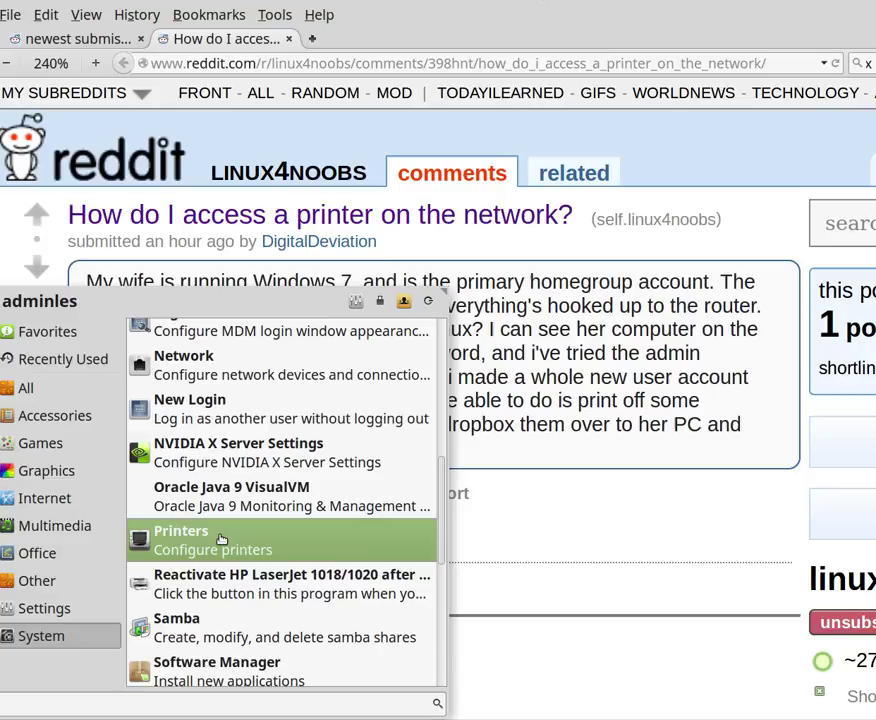
{"action": "left_click", "coordinate": [200, 540]}
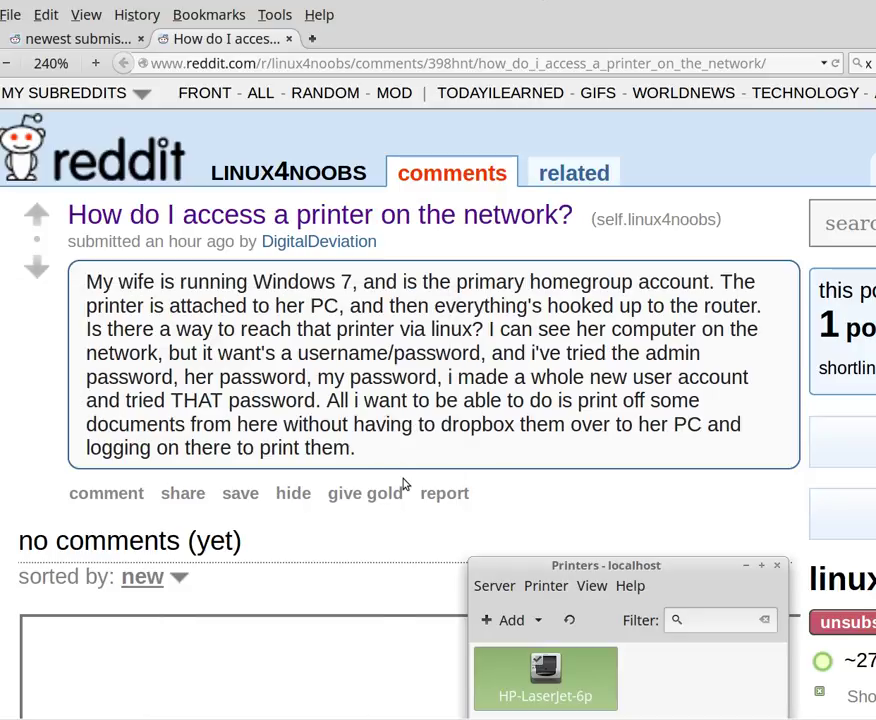
{"action": "left_click_drag", "start_coordinate": [507, 563], "coordinate": [280, 258]}
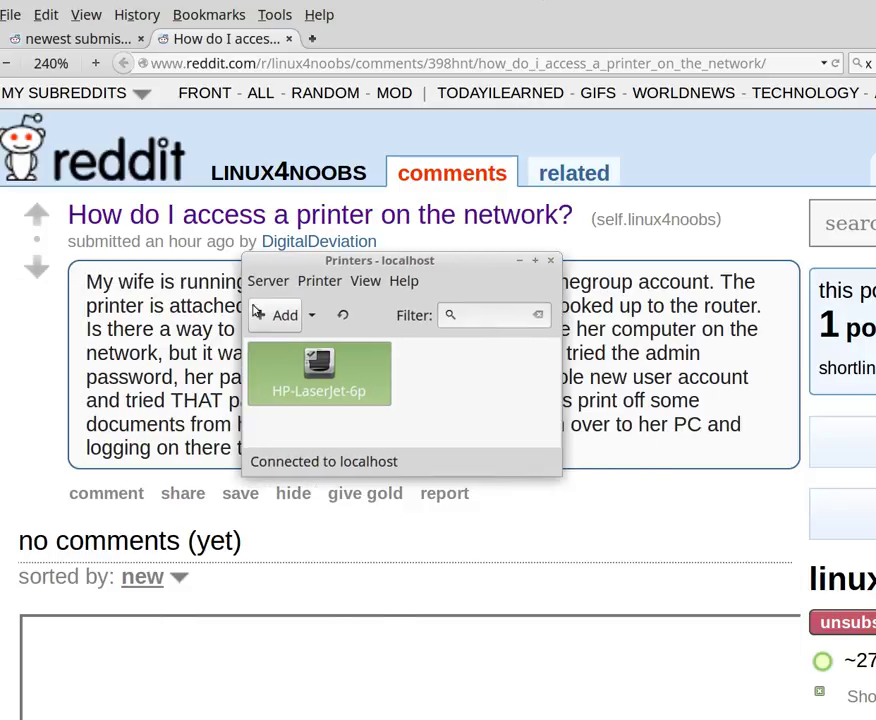
Step: Add a new printer using Network Printer > Windows Printer via SAMBA
{"action": "left_click", "coordinate": [282, 316]}
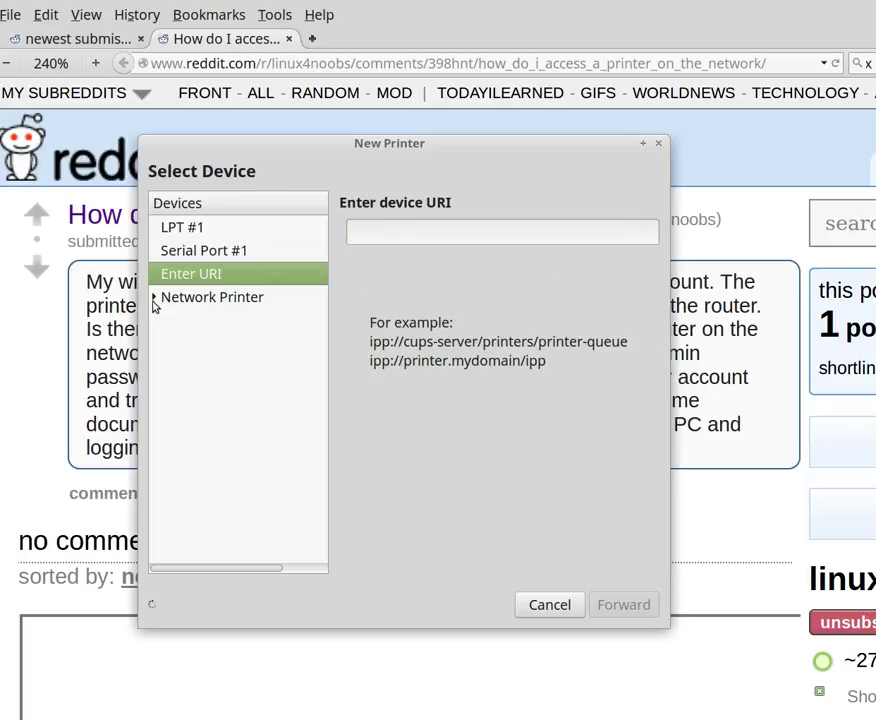
{"action": "left_click", "coordinate": [155, 298]}
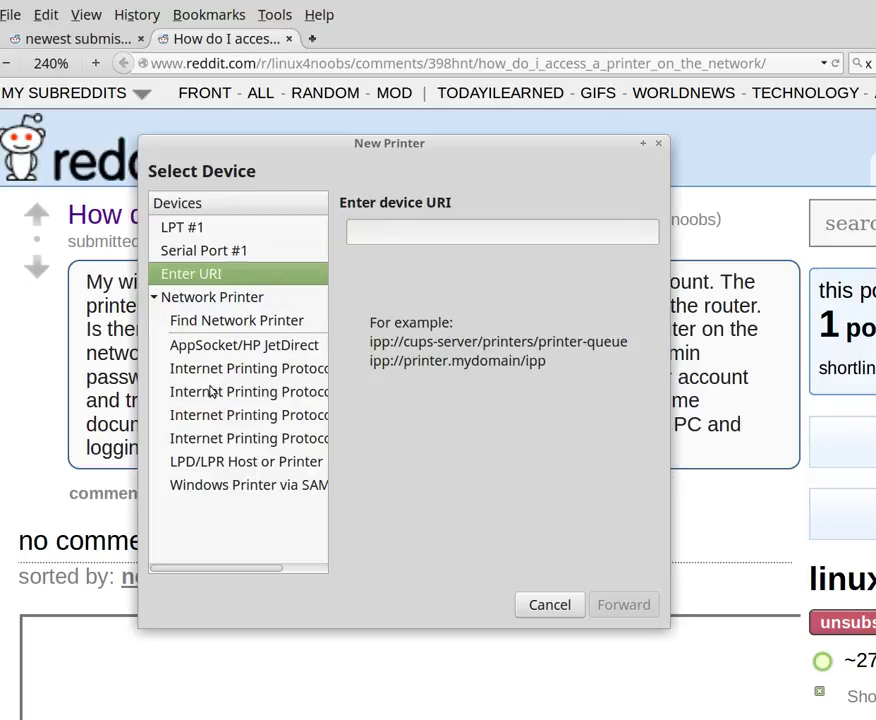
{"action": "left_click", "coordinate": [190, 488]}
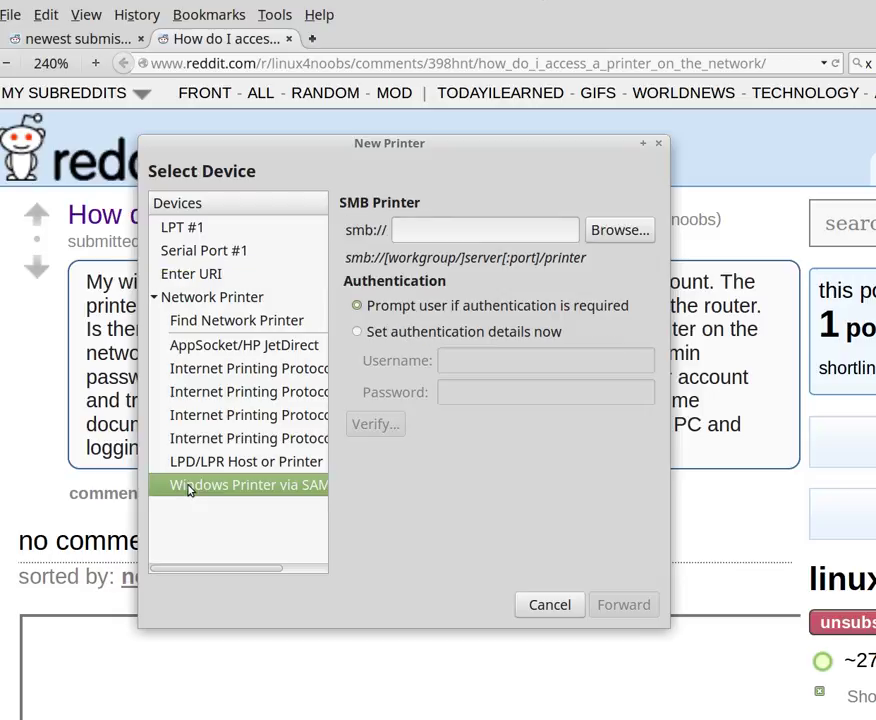
{"action": "left_click_drag", "start_coordinate": [228, 574], "coordinate": [298, 572]}
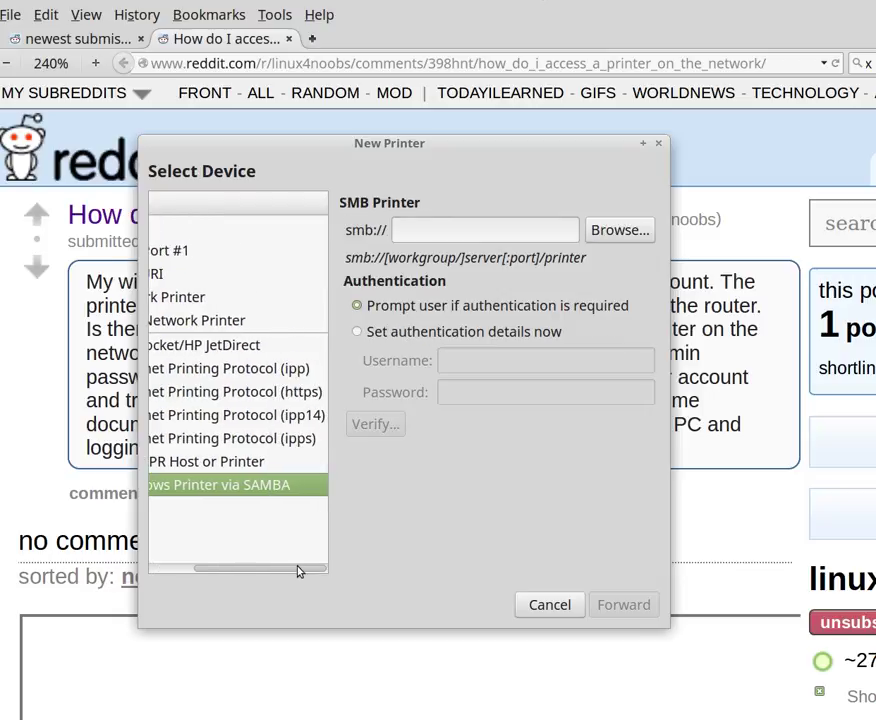
Step: Enter 192.168.0.102 as the smb:// printer address
{"action": "left_click", "coordinate": [470, 228]}
{"action": "type", "text": "192."}
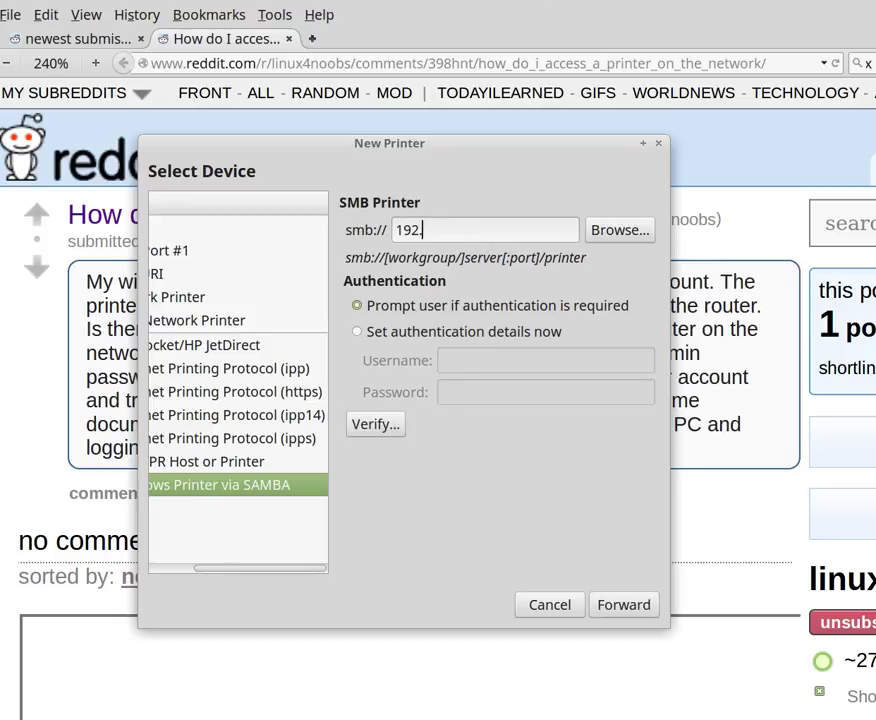
{"action": "type", "text": "168.0.10"}
{"action": "type", "text": "2"}
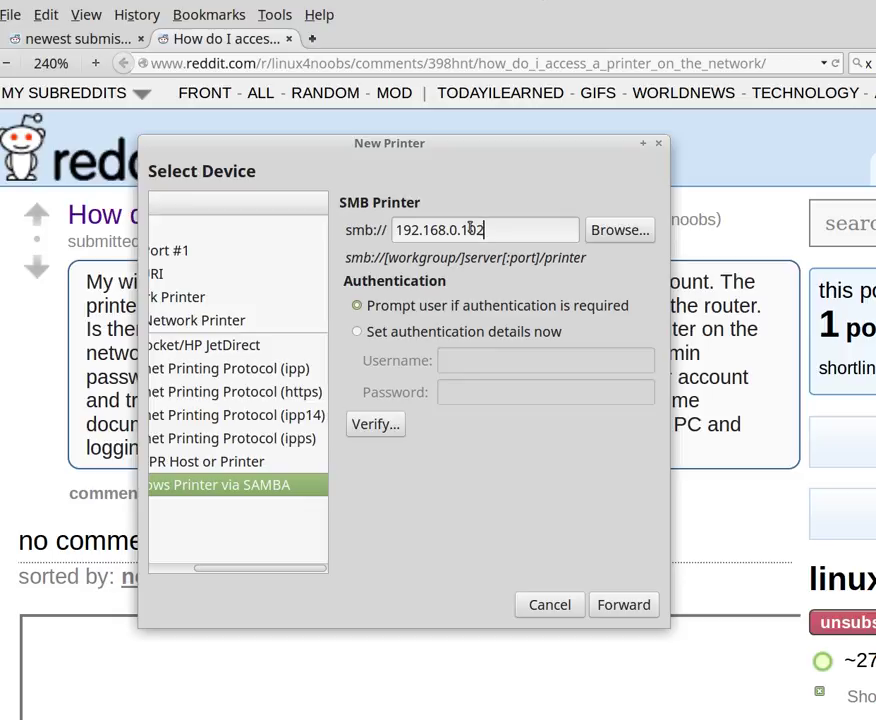
Step: Try logging in to browse WORKGROUP, dismiss the Not authorized error, and cancel
{"action": "left_click", "coordinate": [638, 232]}
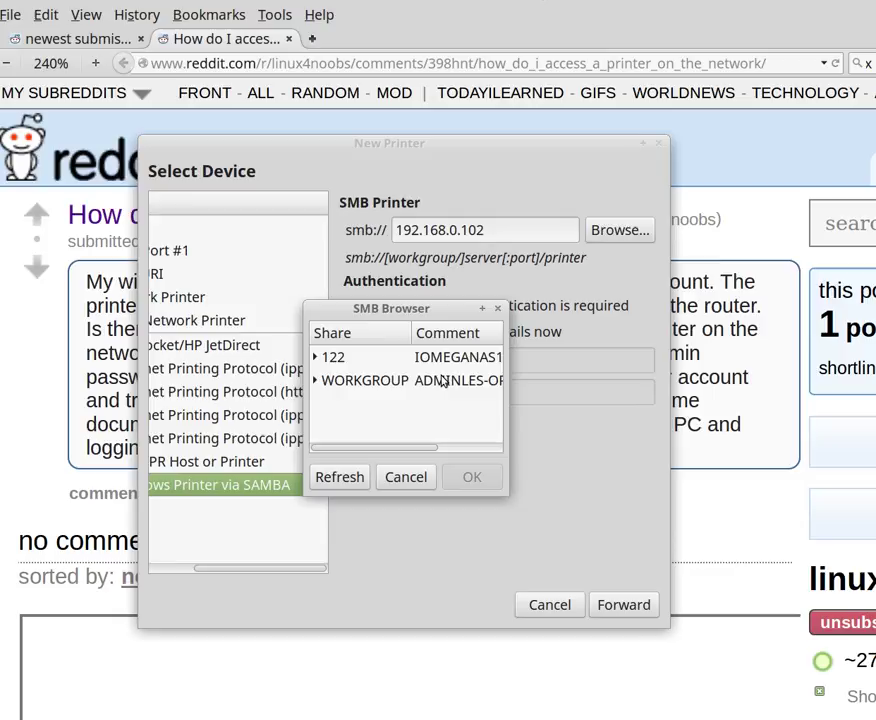
{"action": "left_click", "coordinate": [316, 381]}
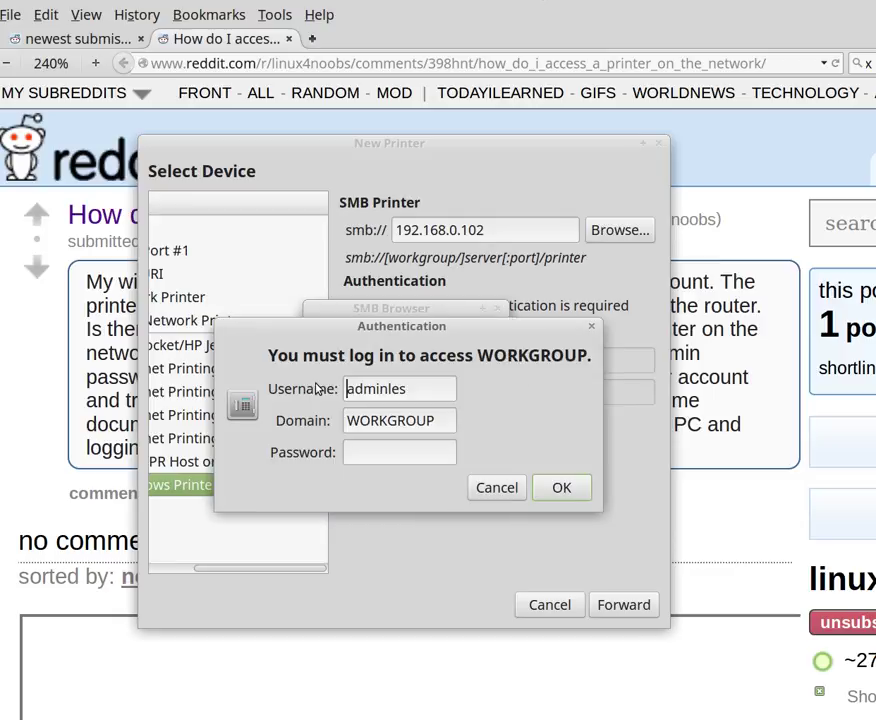
{"action": "left_click", "coordinate": [361, 454]}
{"action": "type", "text": "******"}
{"action": "key", "text": "Return"}
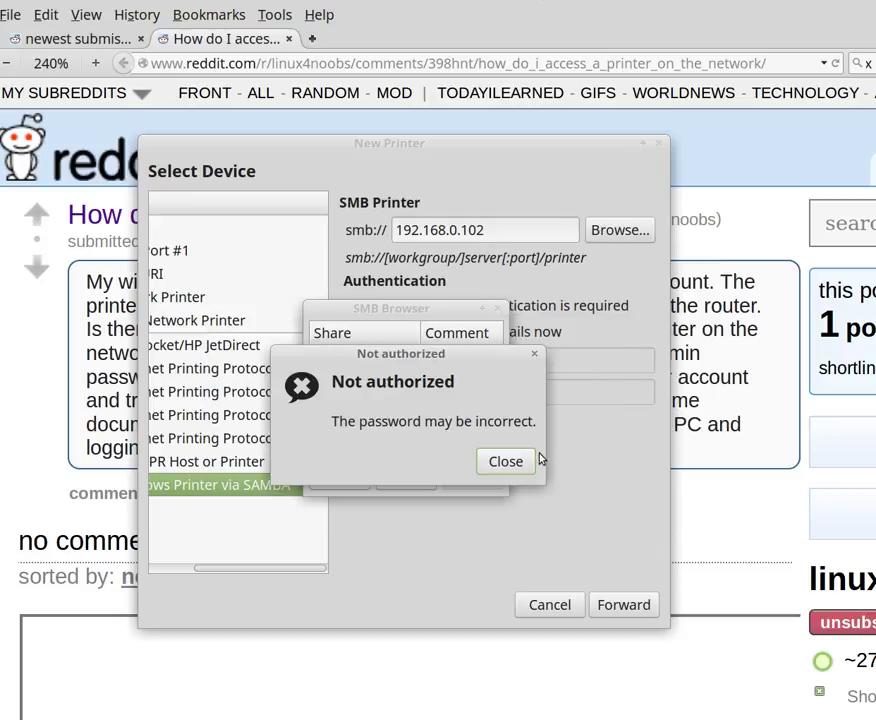
{"action": "left_click", "coordinate": [520, 462]}
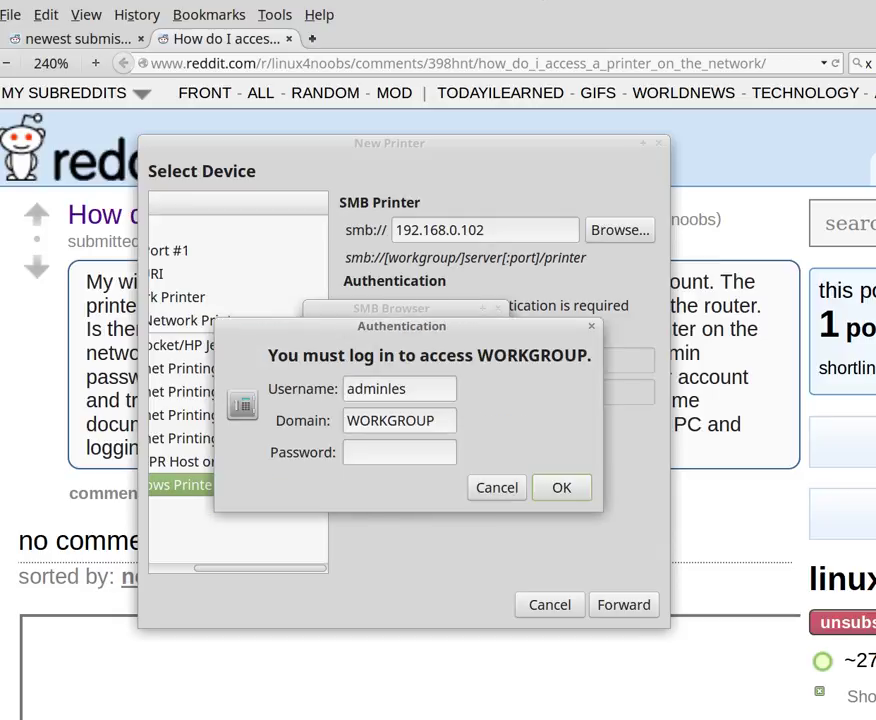
{"action": "key", "text": "Escape"}
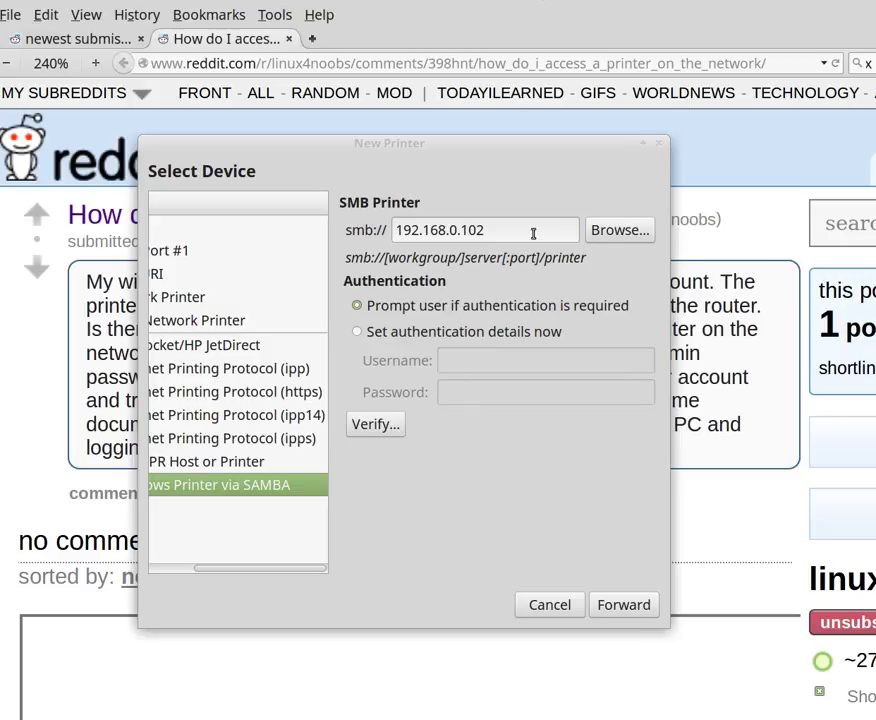
Step: Append /hplaserjet to the SMB printer address
{"action": "type", "text": "/ho"}
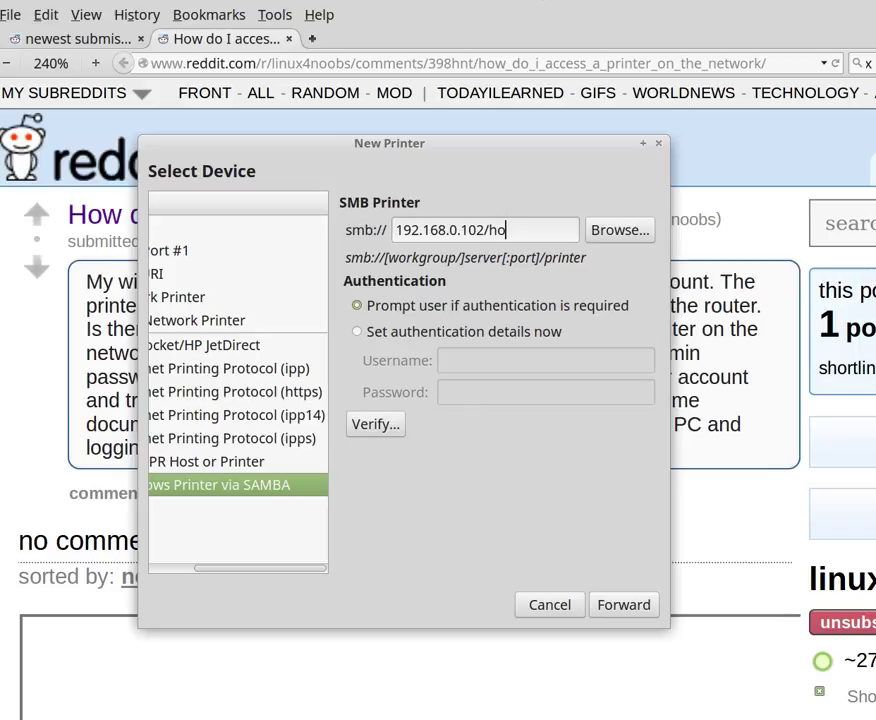
{"action": "key", "text": "BackSpace"}
{"action": "type", "text": "plaserje"}
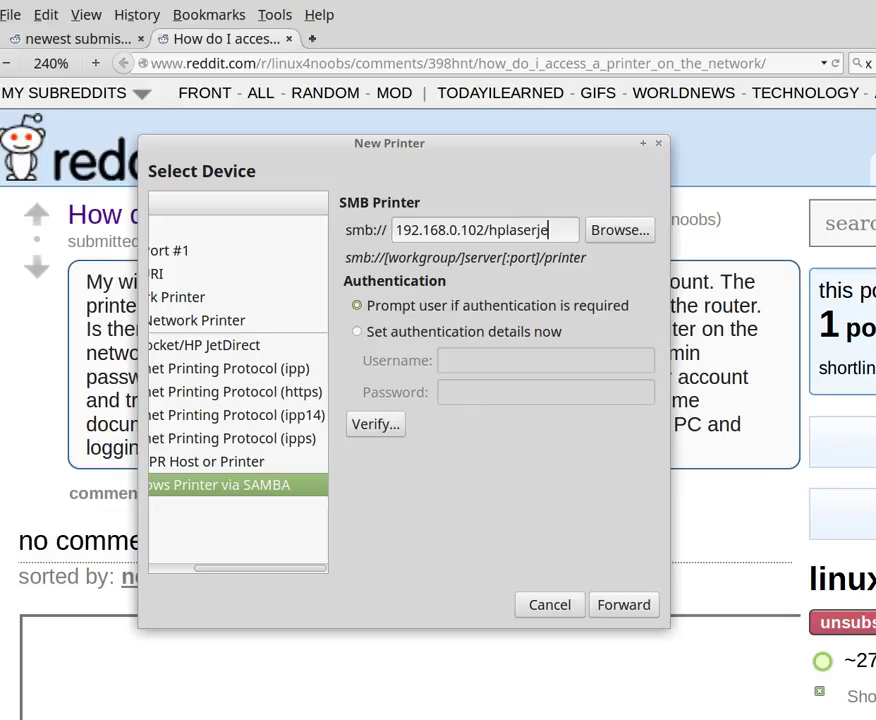
{"action": "type", "text": "t"}
Step: Log in to the 192.168.0.102 server to browse its printer shares
{"action": "left_click", "coordinate": [610, 231]}
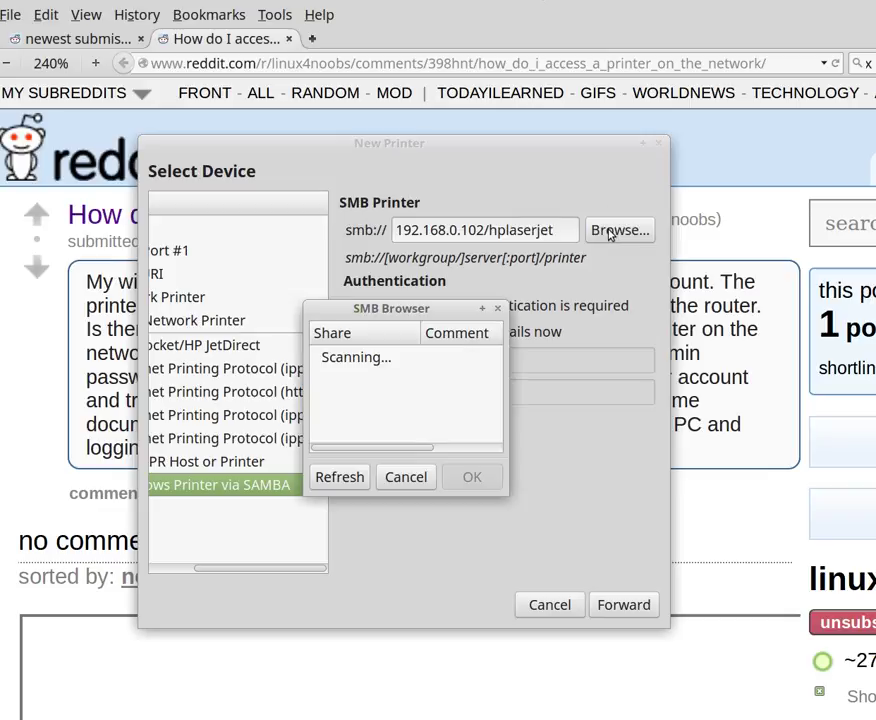
{"action": "left_click", "coordinate": [381, 455]}
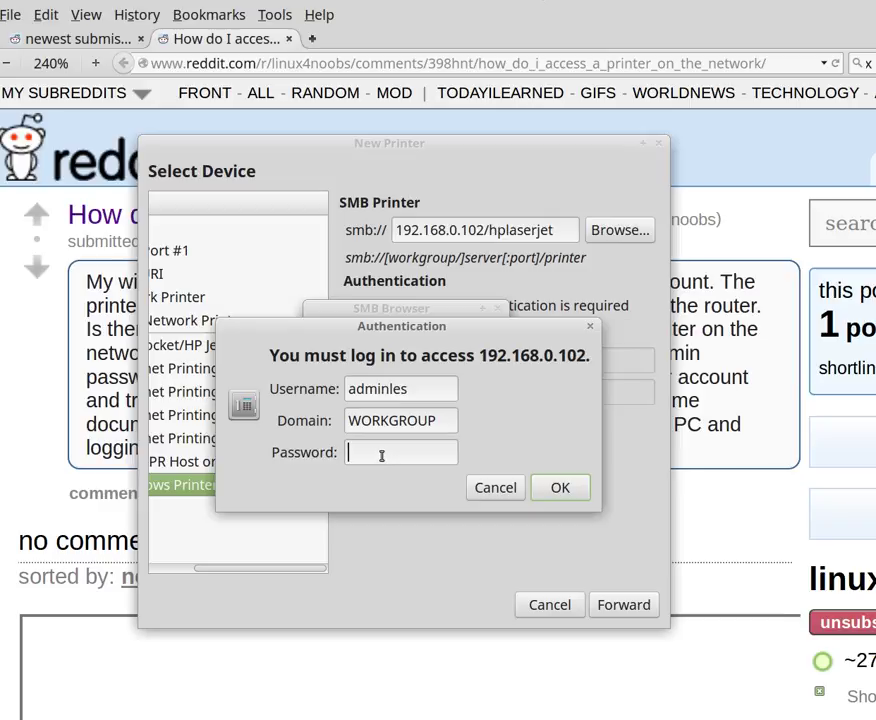
{"action": "type", "text": "••••••"}
{"action": "key", "text": "Return"}
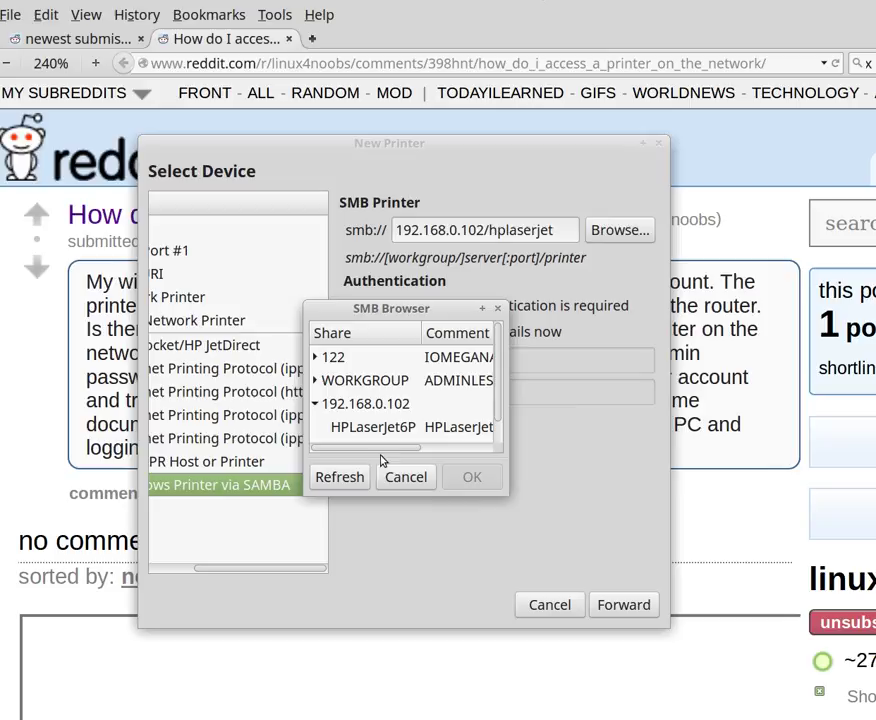
Step: Choose the KODAKESP5 share as the printer address and advance to driver selection
{"action": "left_click", "coordinate": [386, 428]}
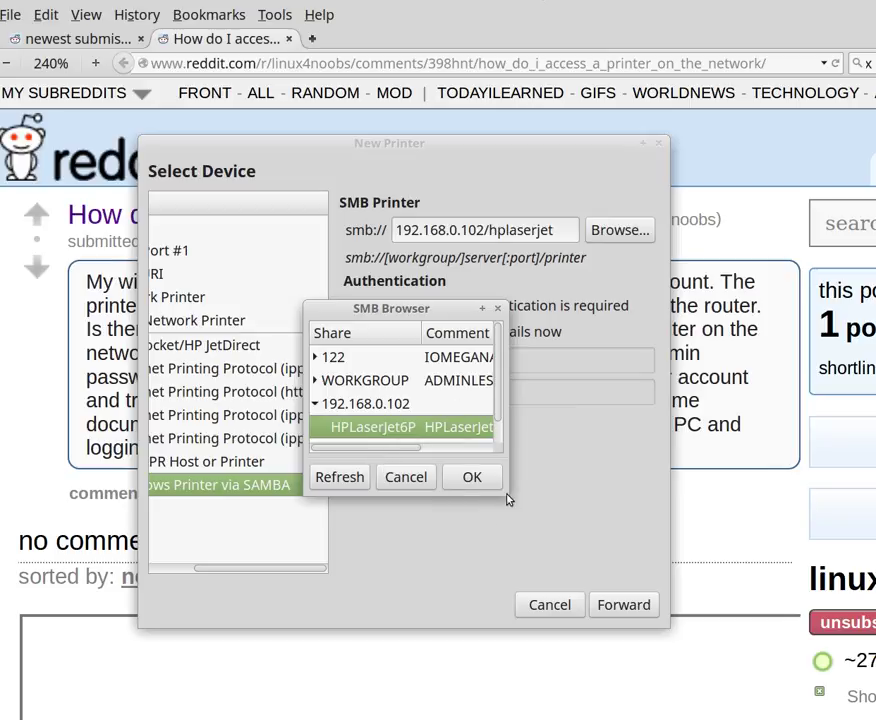
{"action": "left_click_drag", "start_coordinate": [505, 494], "coordinate": [612, 552]}
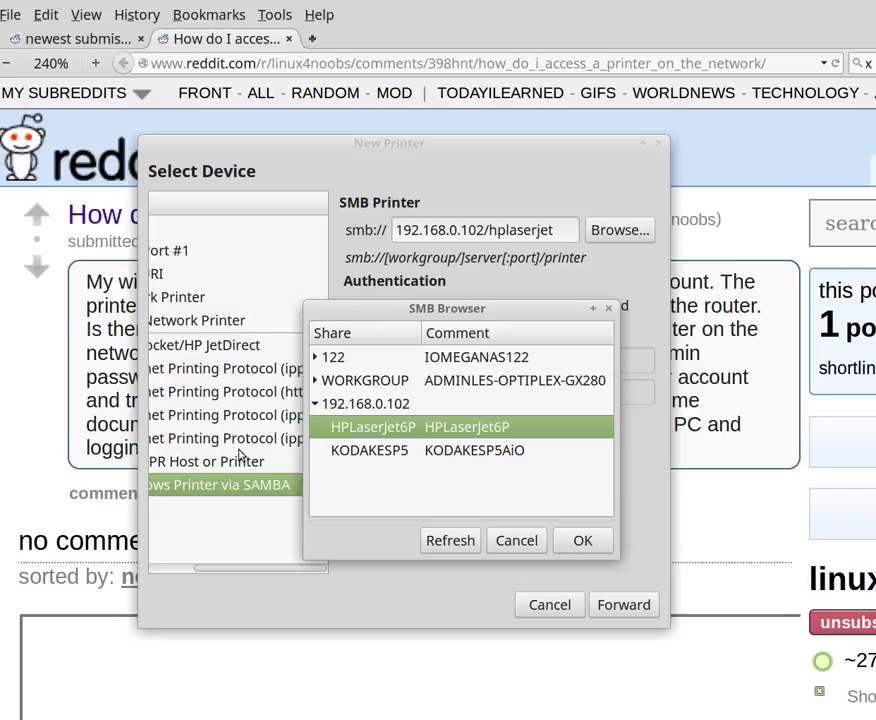
{"action": "left_click", "coordinate": [403, 452]}
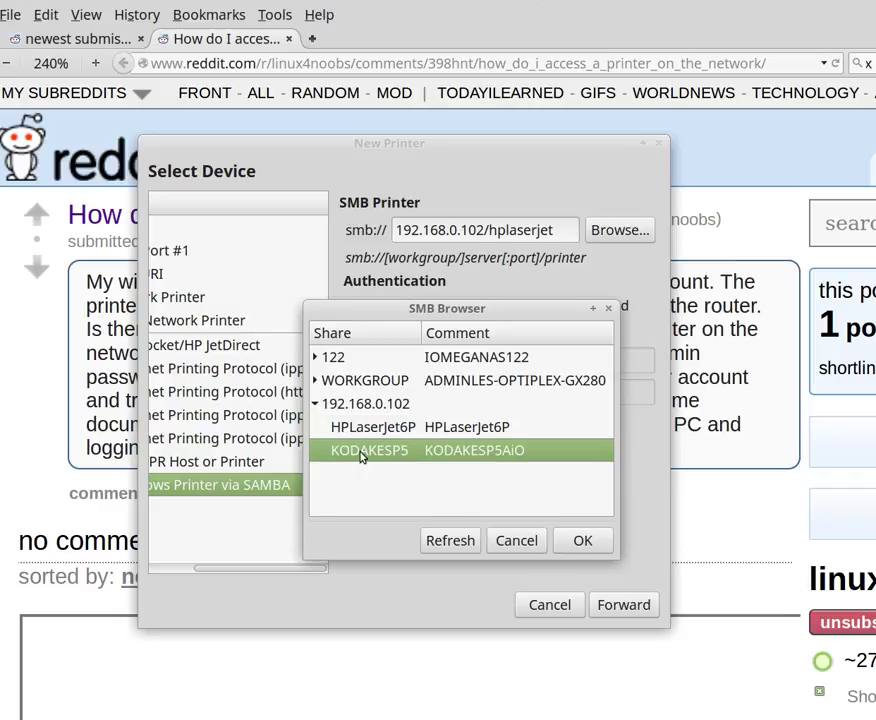
{"action": "double_click", "coordinate": [363, 455]}
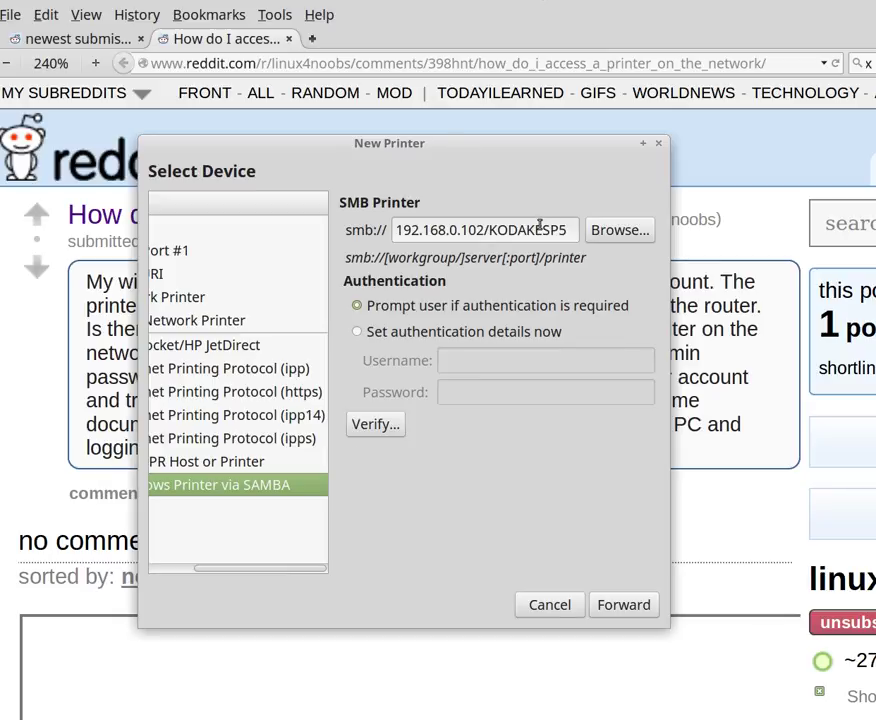
{"action": "left_click", "coordinate": [626, 606]}
Step: Select Kodak as the printer make and ESP 5 AiO as the model
{"action": "key", "text": "Return"}
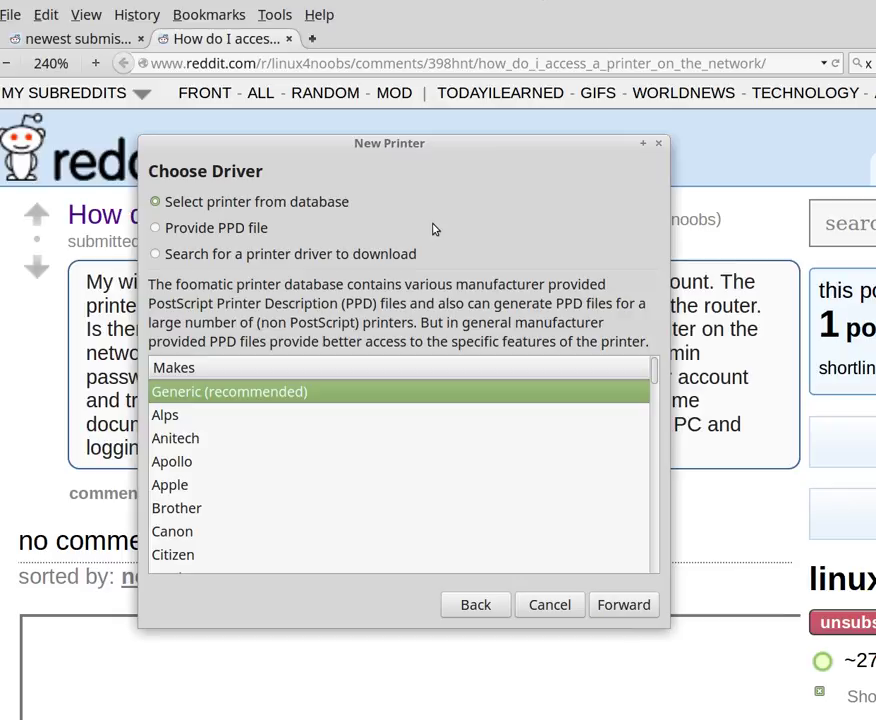
{"action": "scroll", "coordinate": [217, 485], "scroll_direction": "down", "scroll_amount": 1}
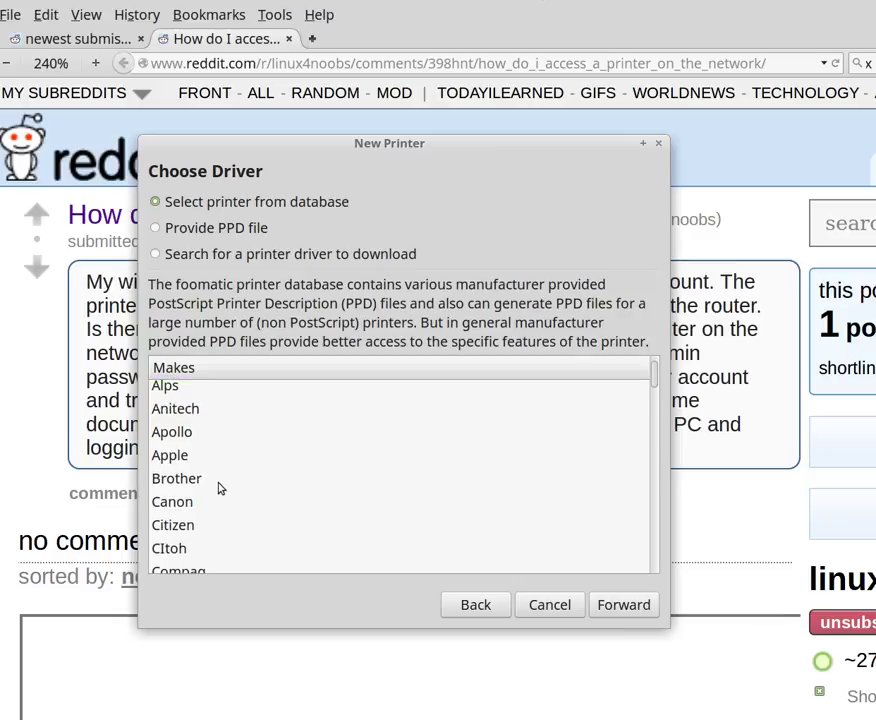
{"action": "scroll", "coordinate": [221, 488], "scroll_direction": "down", "scroll_amount": 6}
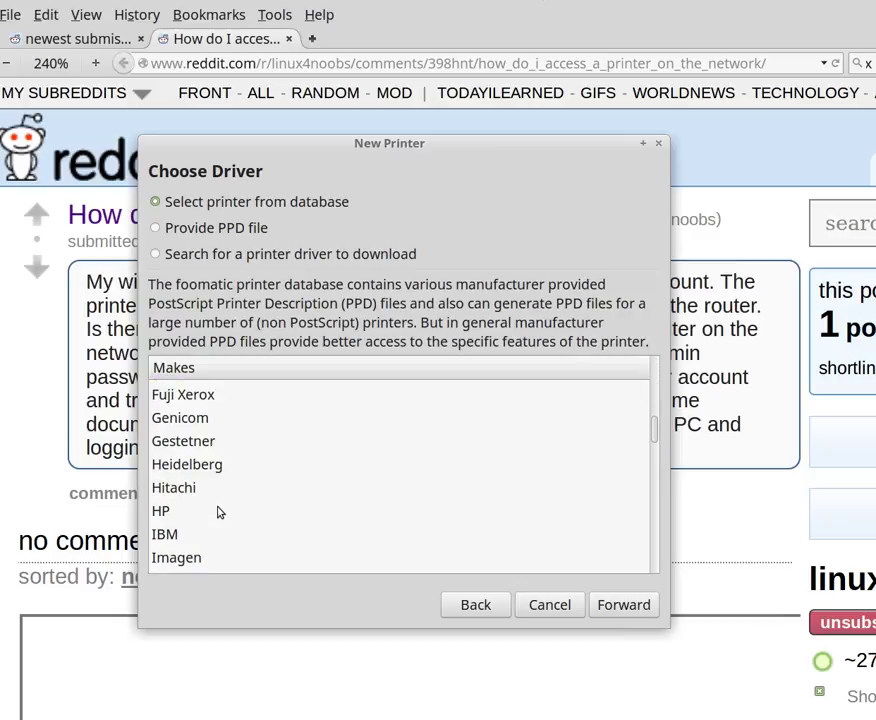
{"action": "scroll", "coordinate": [220, 512], "scroll_direction": "down", "scroll_amount": 9}
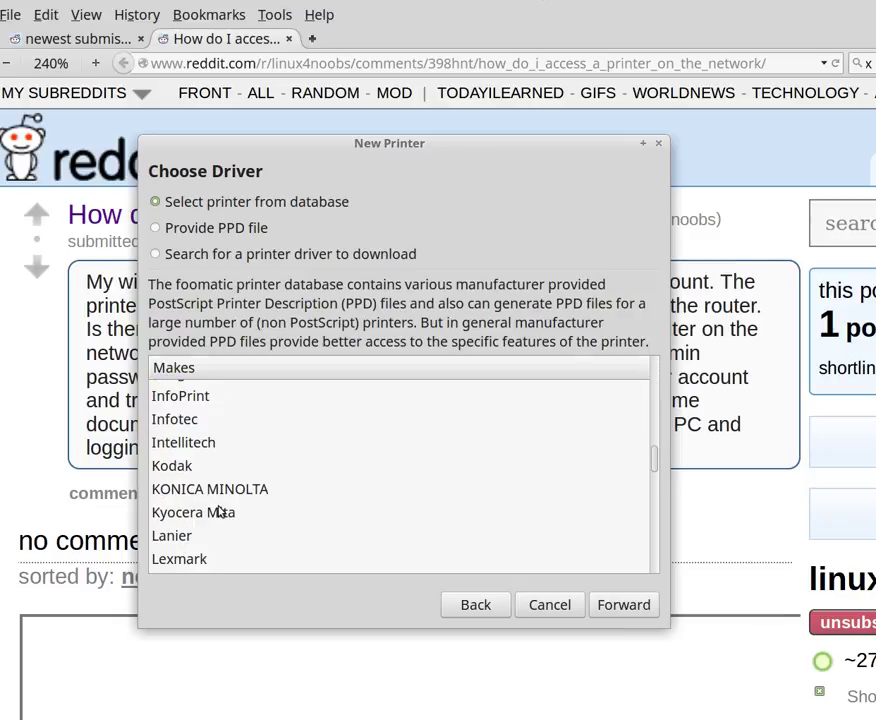
{"action": "left_click", "coordinate": [176, 466]}
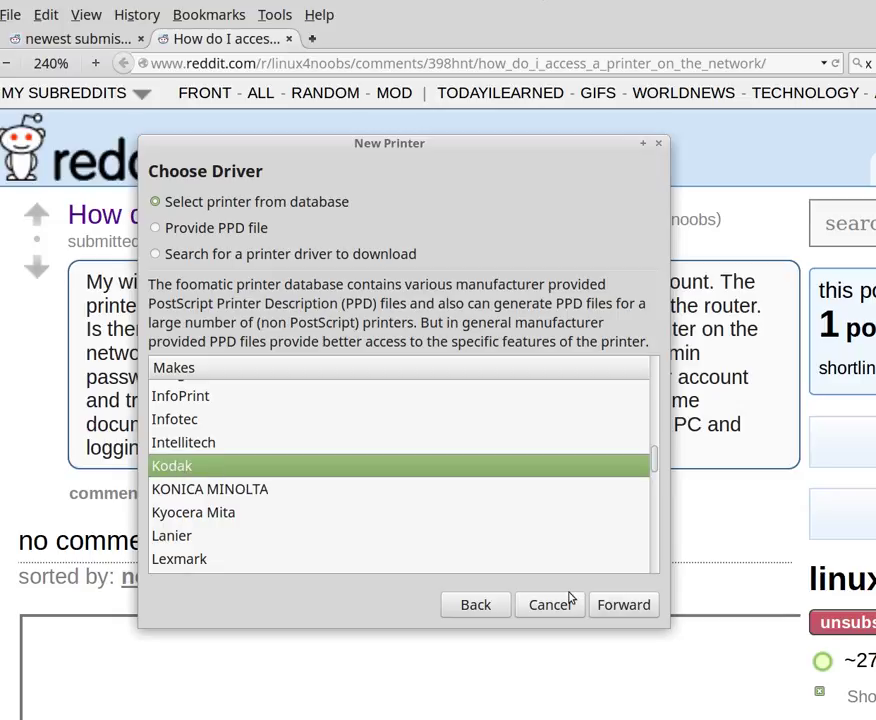
{"action": "left_click", "coordinate": [614, 608]}
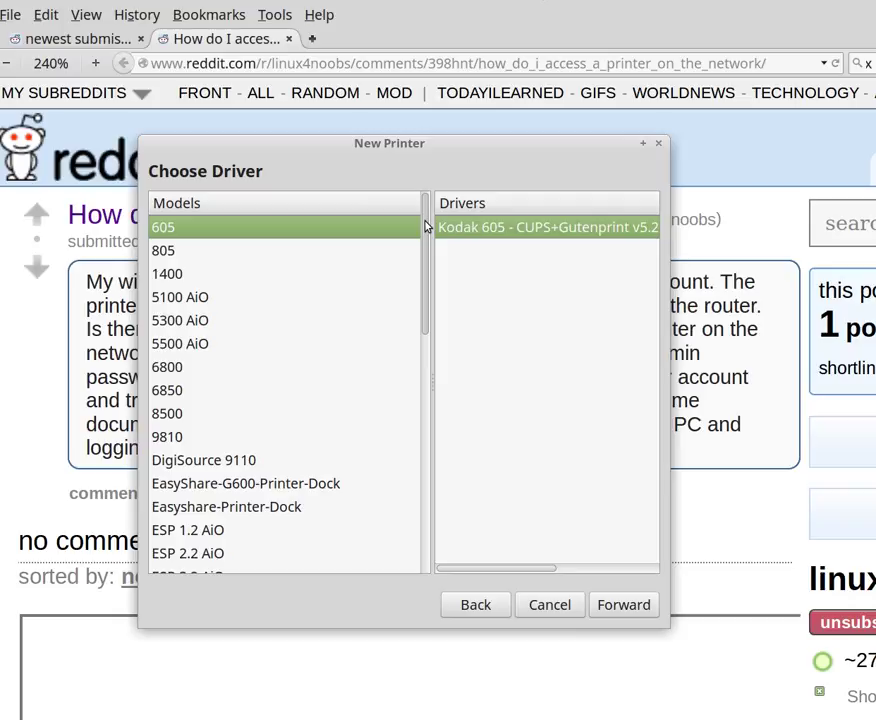
{"action": "left_click_drag", "start_coordinate": [427, 226], "coordinate": [392, 341]}
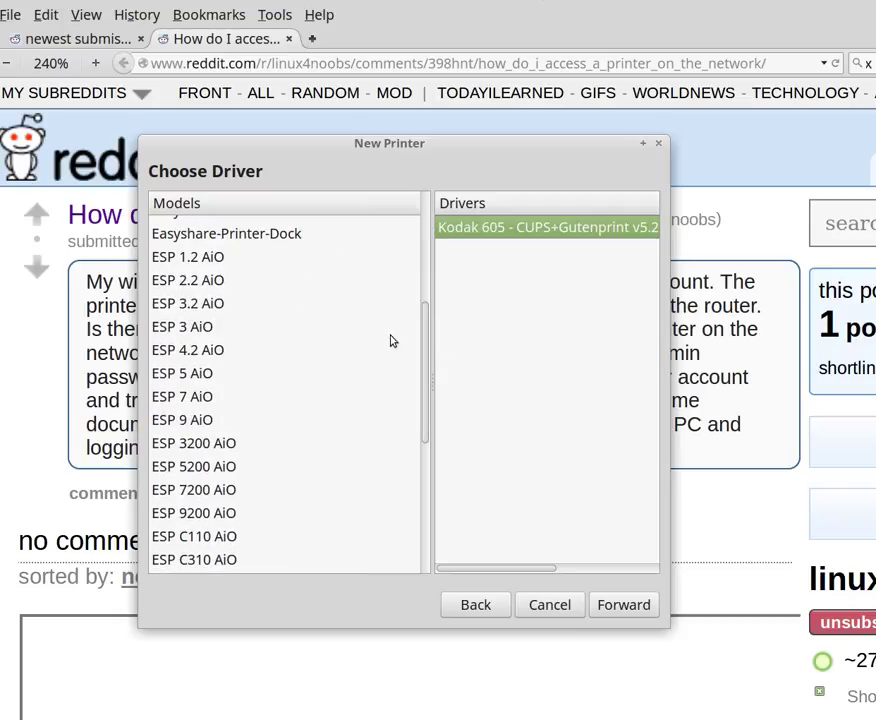
{"action": "left_click", "coordinate": [206, 376]}
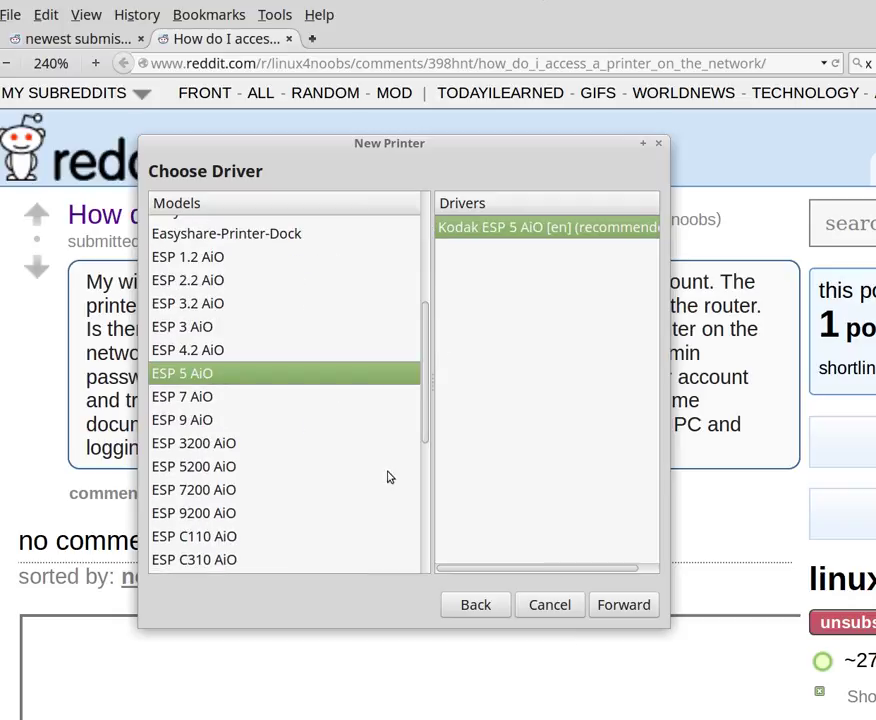
Step: Add the Kodak ESP 5 AiO with its default name, skip the test page, and enlarge the Printers window
{"action": "left_click", "coordinate": [621, 605]}
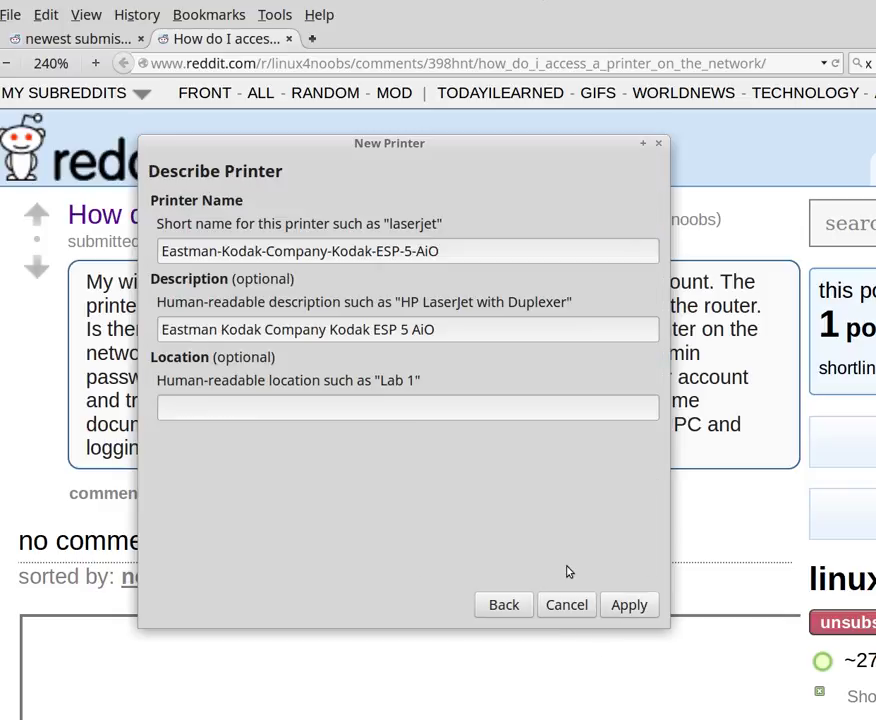
{"action": "left_click", "coordinate": [627, 605]}
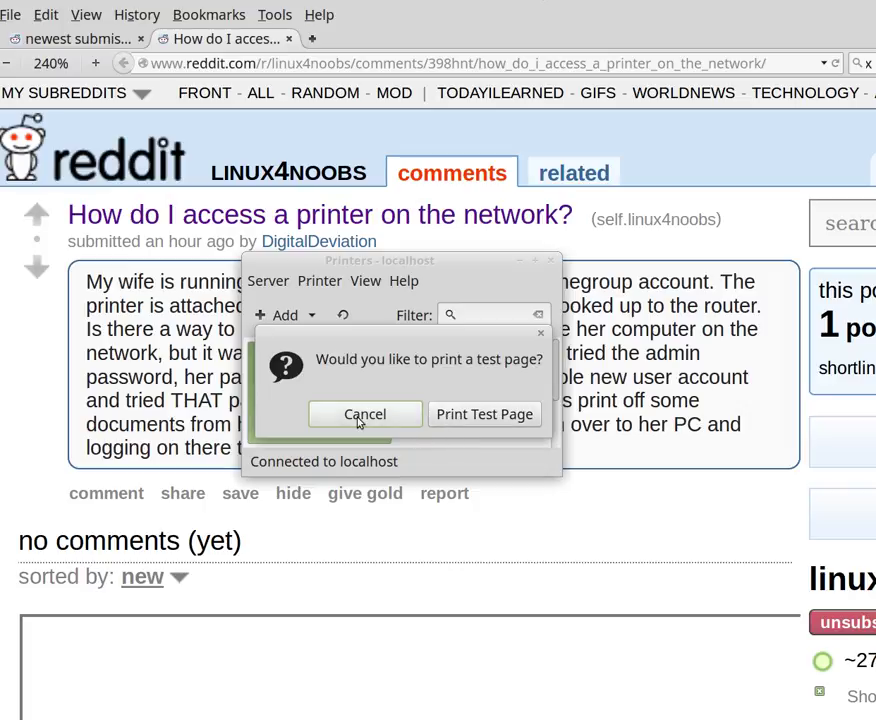
{"action": "left_click", "coordinate": [360, 418]}
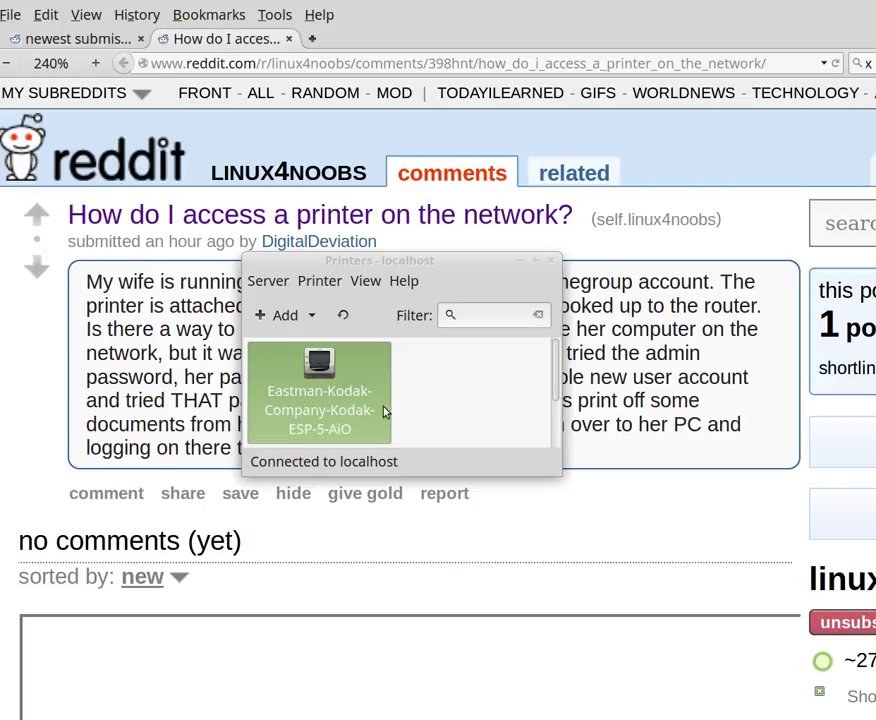
{"action": "left_click", "coordinate": [559, 470]}
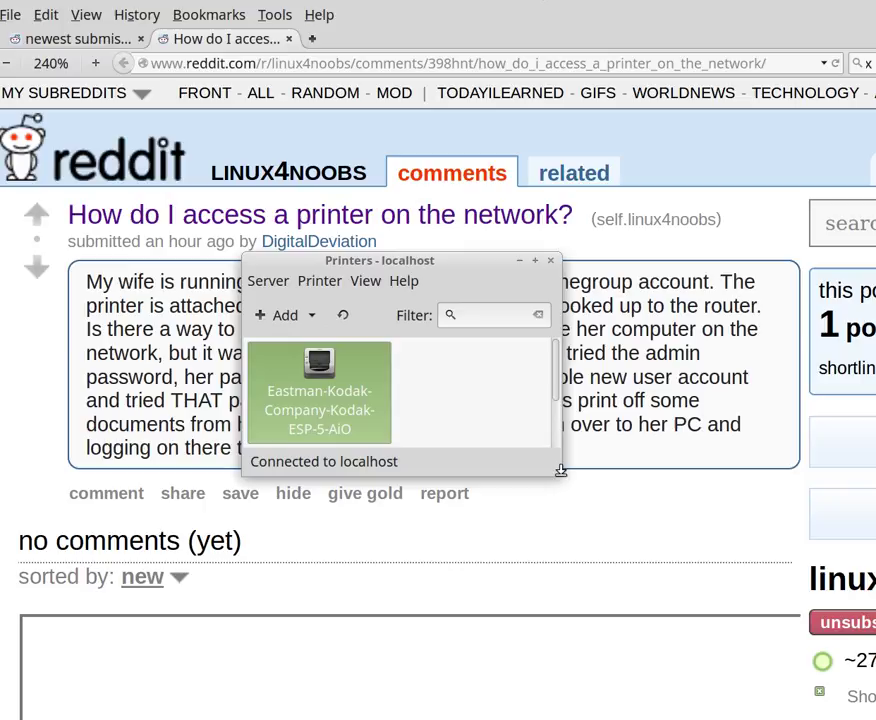
{"action": "left_click_drag", "start_coordinate": [560, 470], "coordinate": [686, 528]}
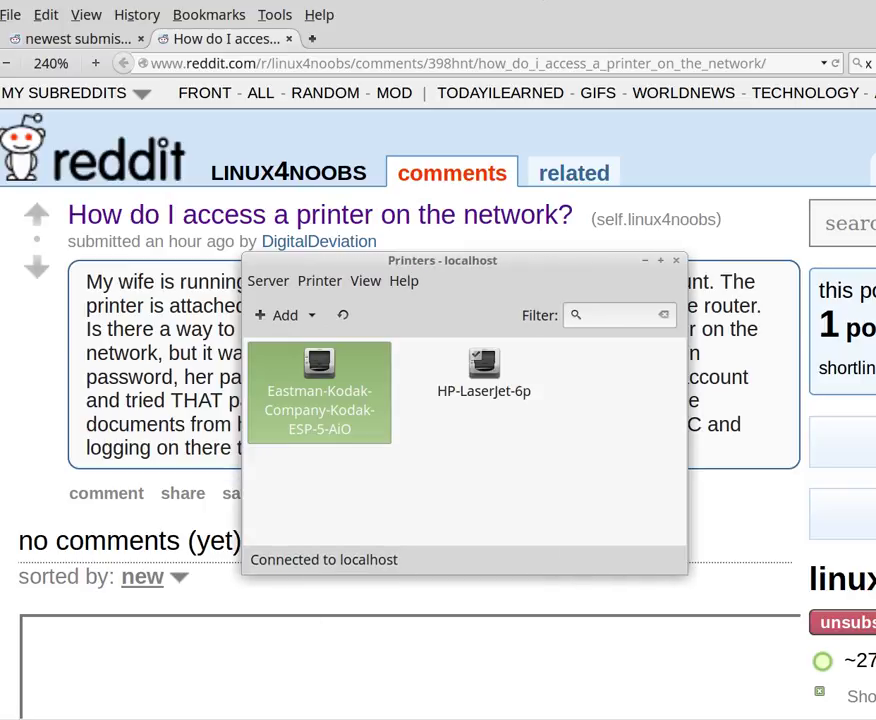
Step: Start Gigolo from the System category of the Whisker Menu
{"action": "key", "text": "super"}
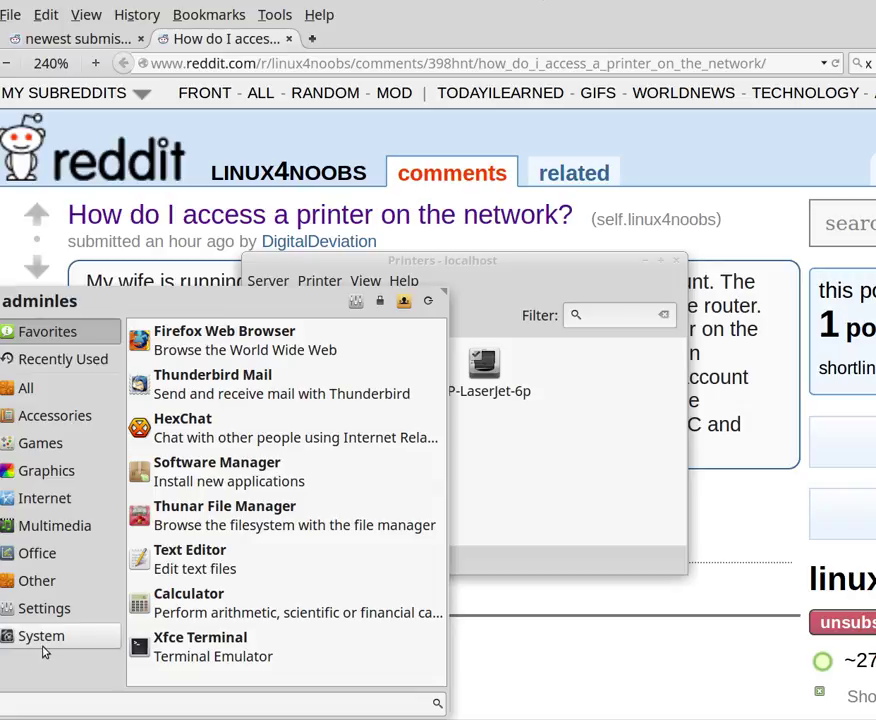
{"action": "left_click", "coordinate": [43, 636]}
{"action": "scroll", "coordinate": [183, 519], "scroll_direction": "down", "scroll_amount": 3}
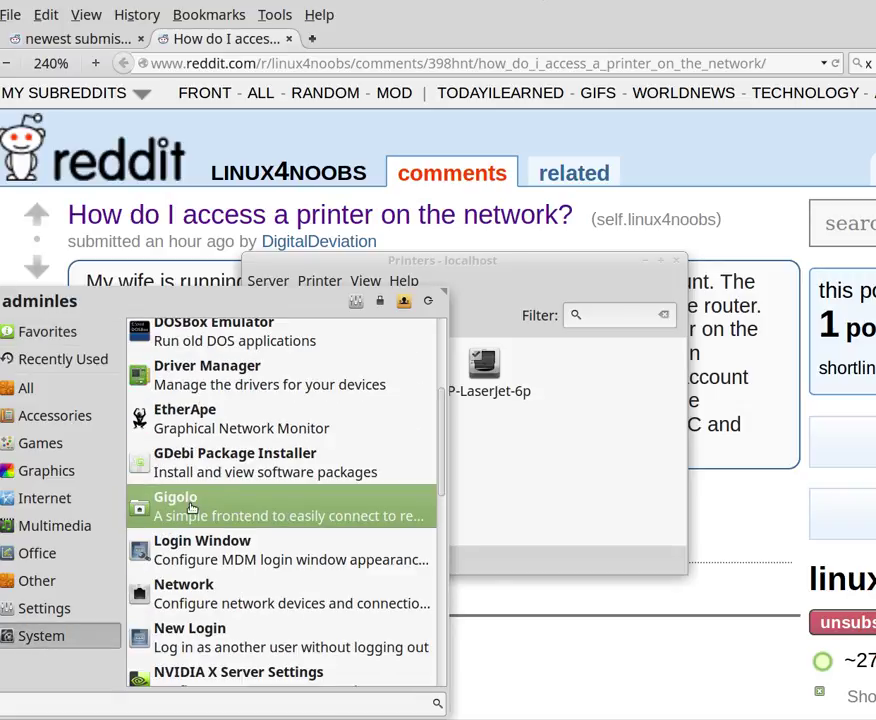
{"action": "left_click", "coordinate": [260, 510]}
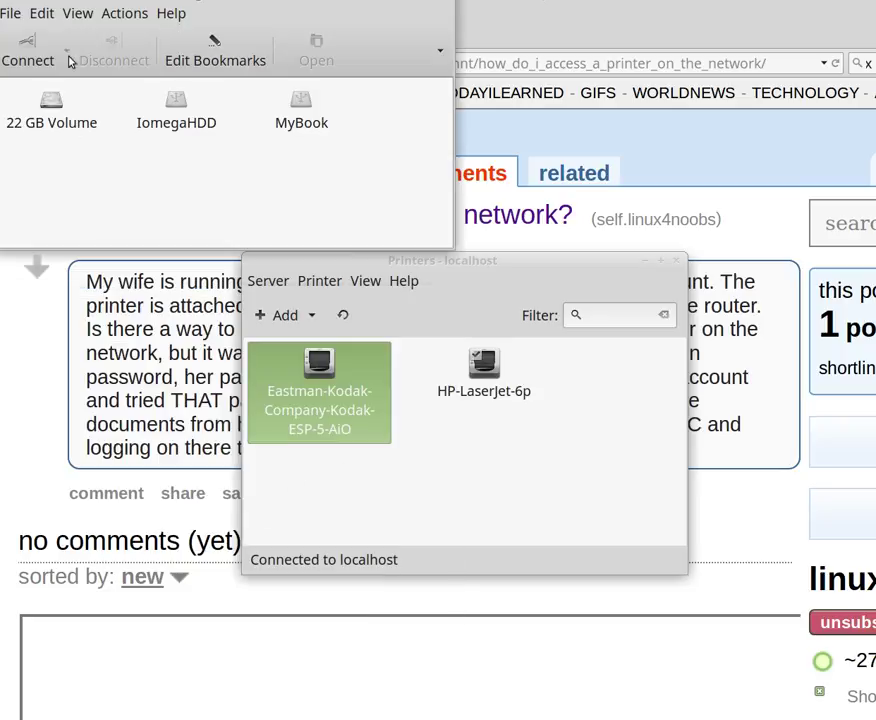
Step: Open Gigolo's Connect dialog with service type Windows Share and server 192.168.0.102
{"action": "left_click", "coordinate": [57, 54]}
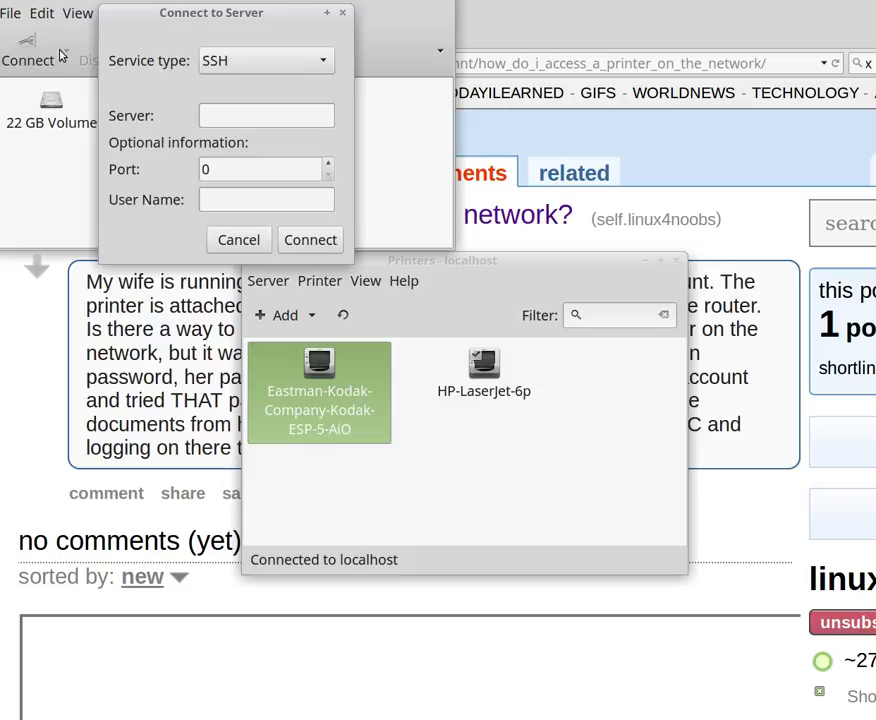
{"action": "left_click", "coordinate": [250, 62]}
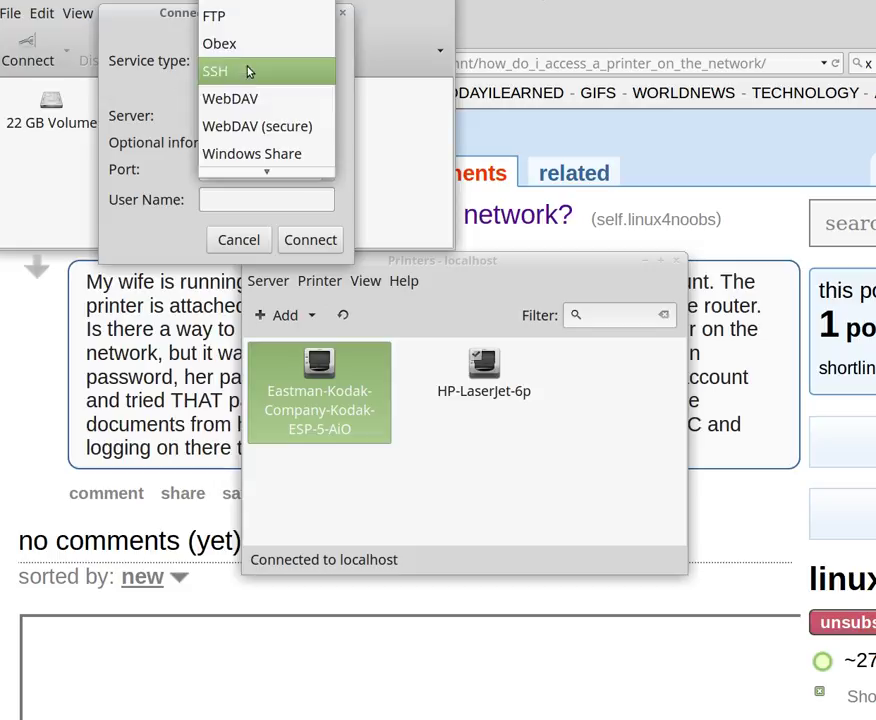
{"action": "left_click", "coordinate": [276, 153]}
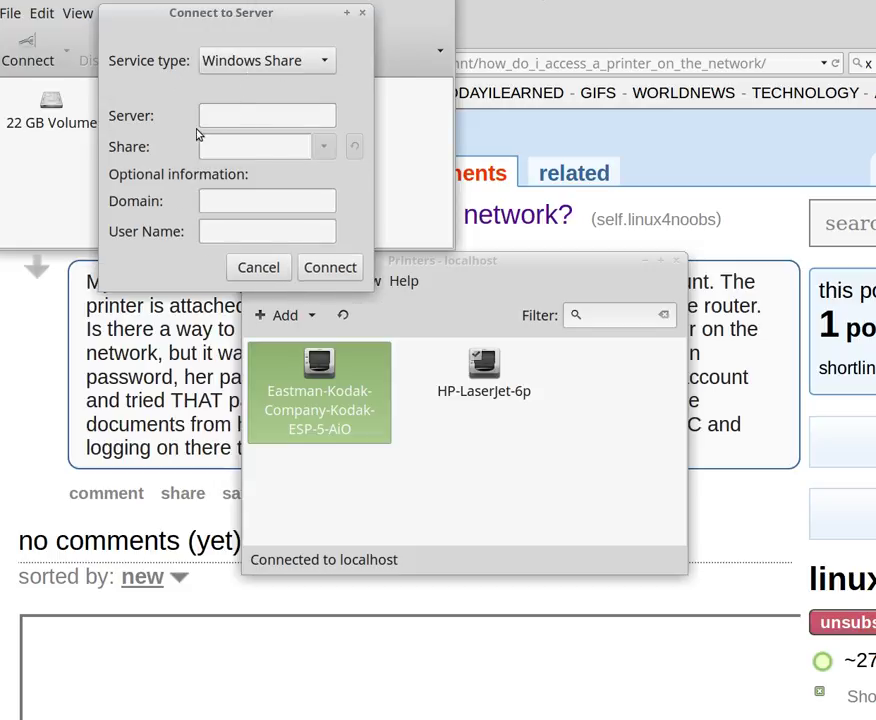
{"action": "left_click", "coordinate": [227, 118]}
{"action": "type", "text": "192.168.0."}
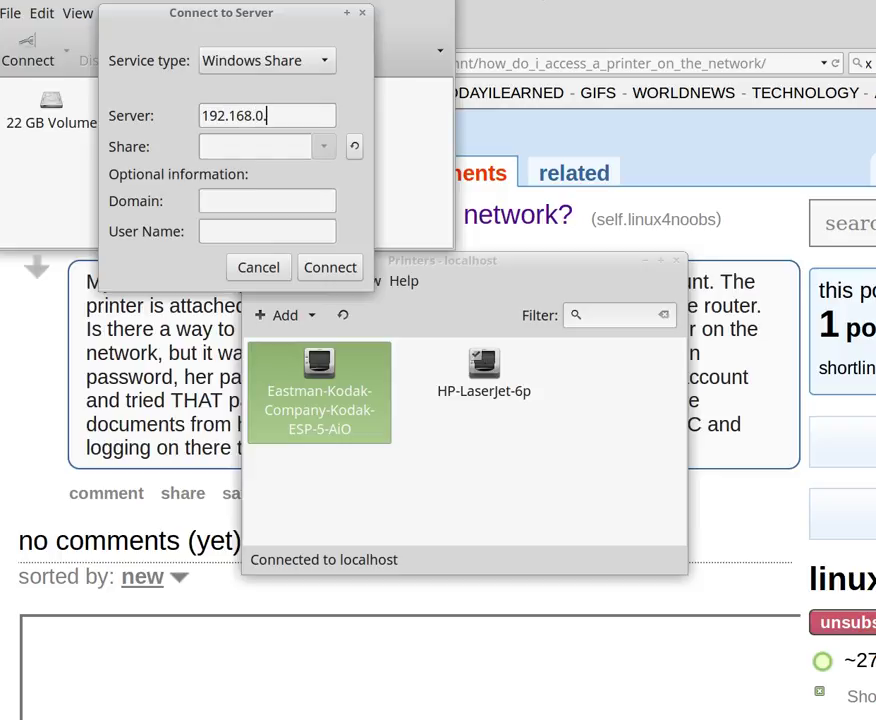
{"action": "type", "text": "102"}
Step: Log in to list the server's shares, select print$, then cancel the connection dialog
{"action": "left_click", "coordinate": [357, 148]}
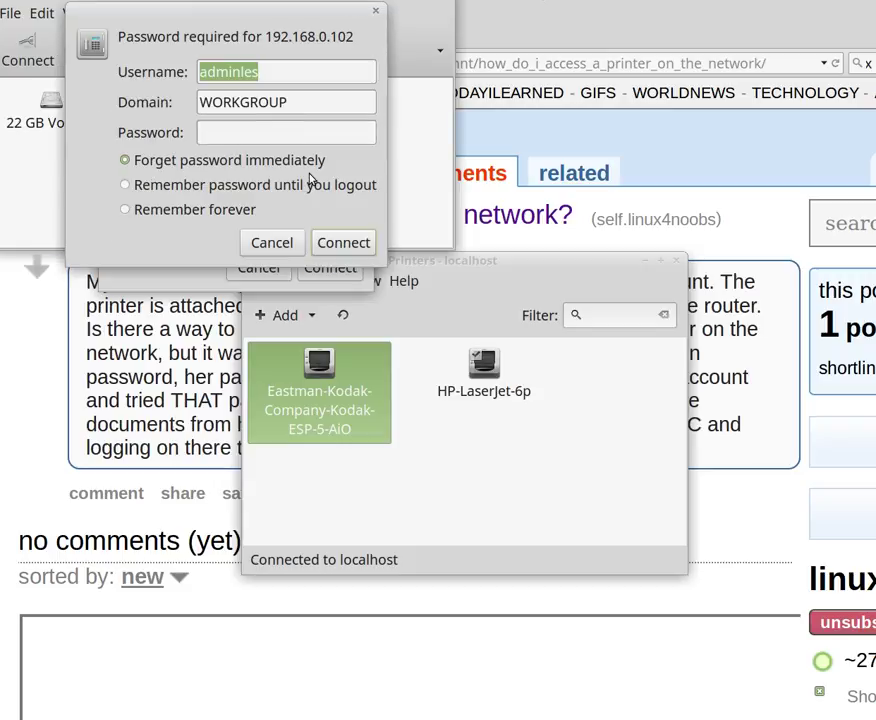
{"action": "left_click", "coordinate": [292, 133]}
{"action": "type", "text": "******"}
{"action": "key", "text": "Return"}
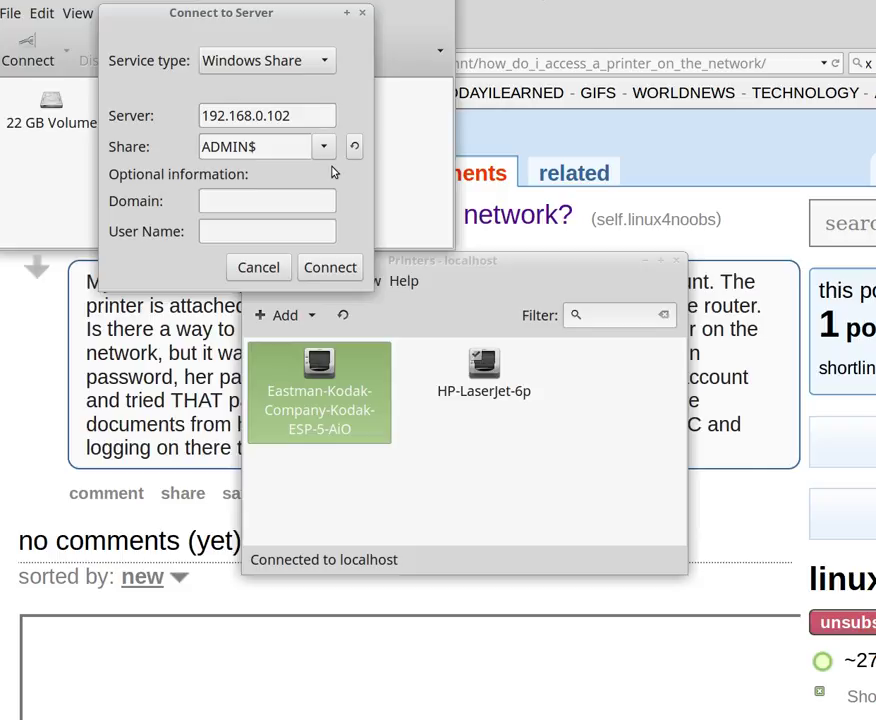
{"action": "left_click", "coordinate": [325, 146]}
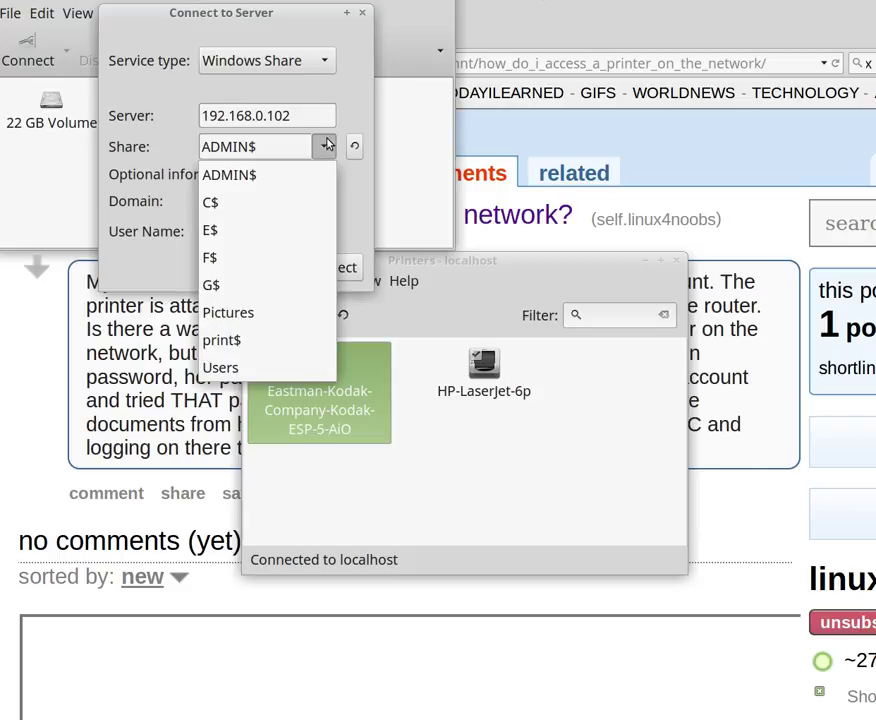
{"action": "left_click", "coordinate": [270, 343]}
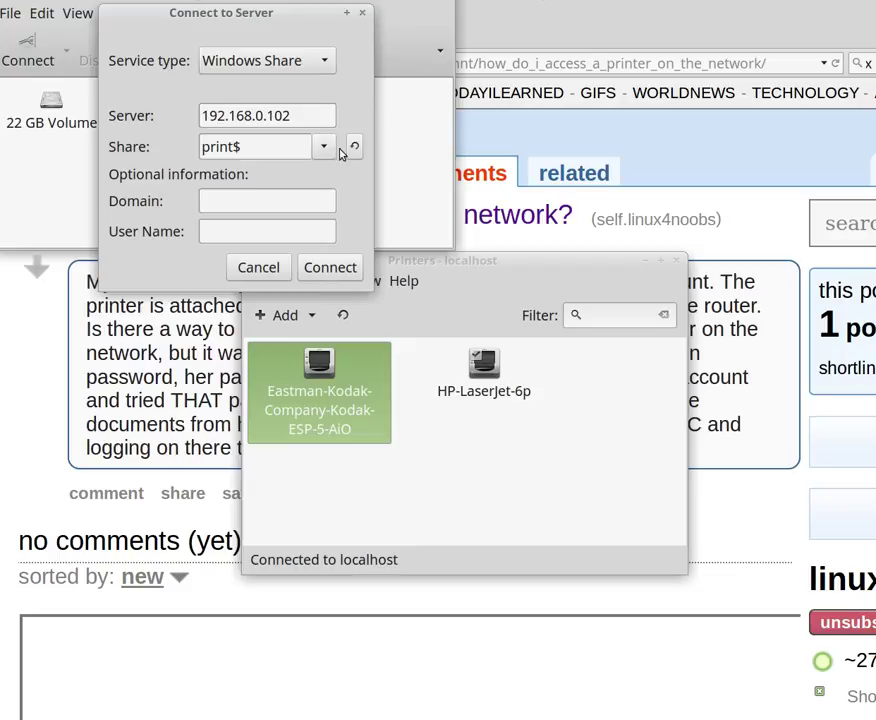
{"action": "left_click", "coordinate": [258, 268]}
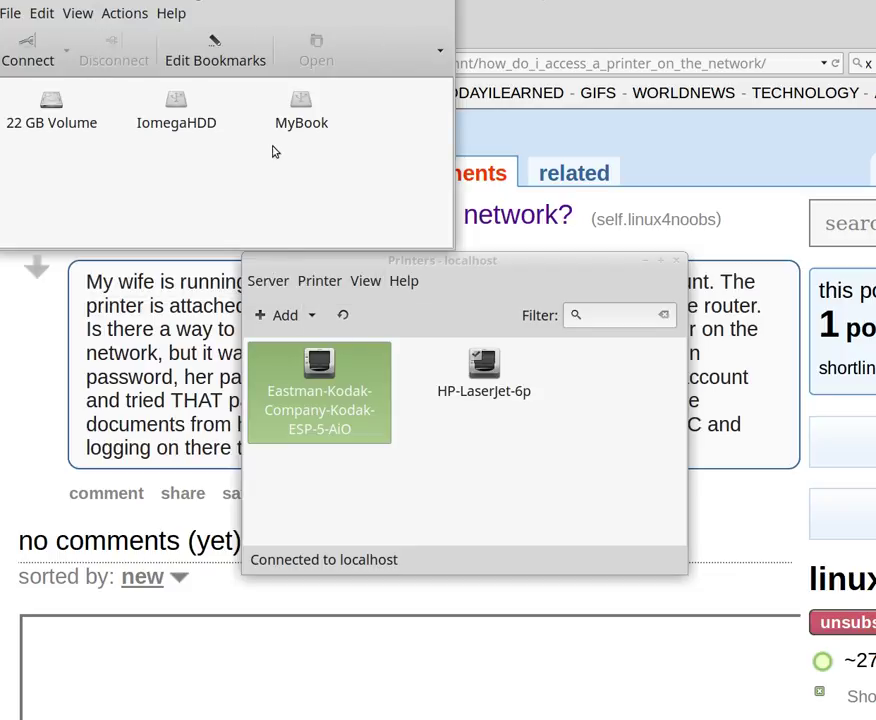